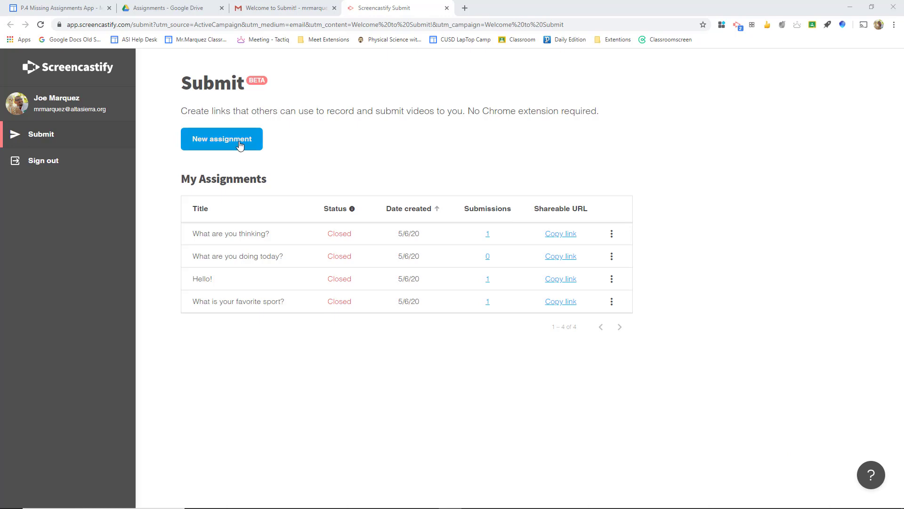
Start a new assignment titled "Hay what is up?" with the instructions "What is going on..." and continue to its settings
left_click(225, 145)
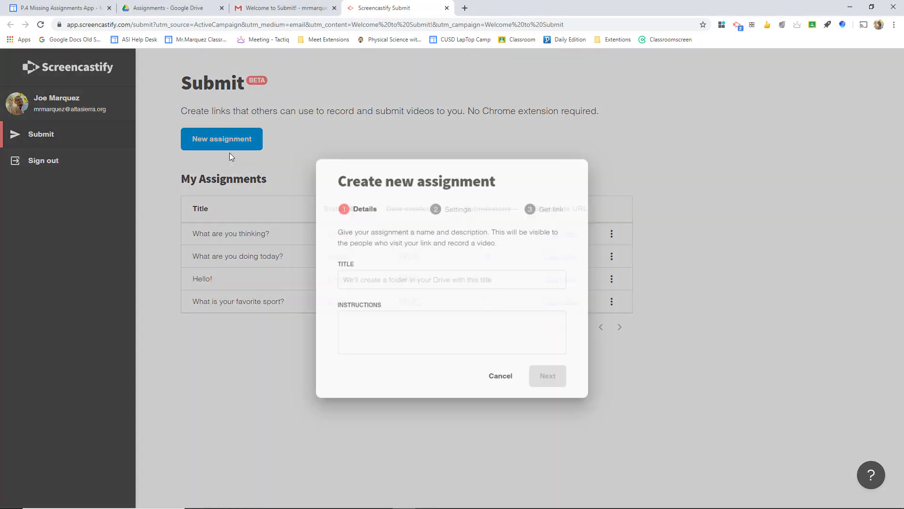
left_click(384, 278)
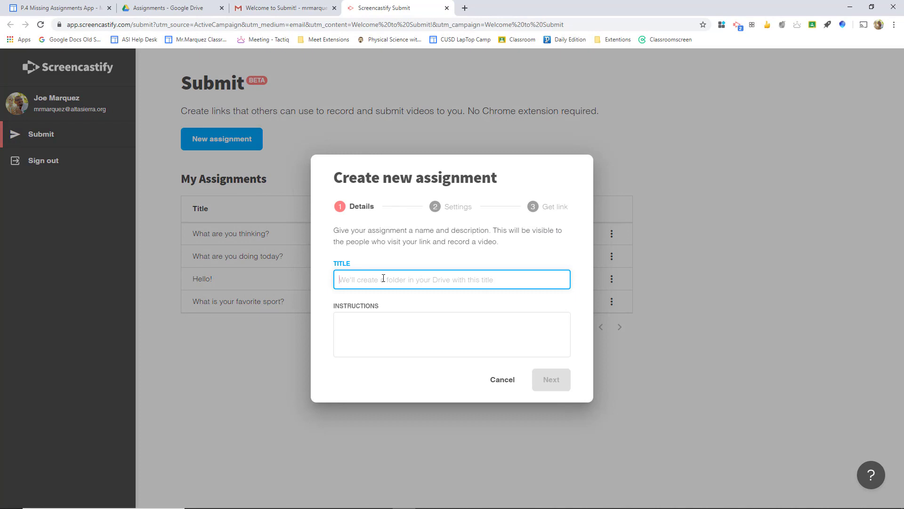
type("Hay what ")
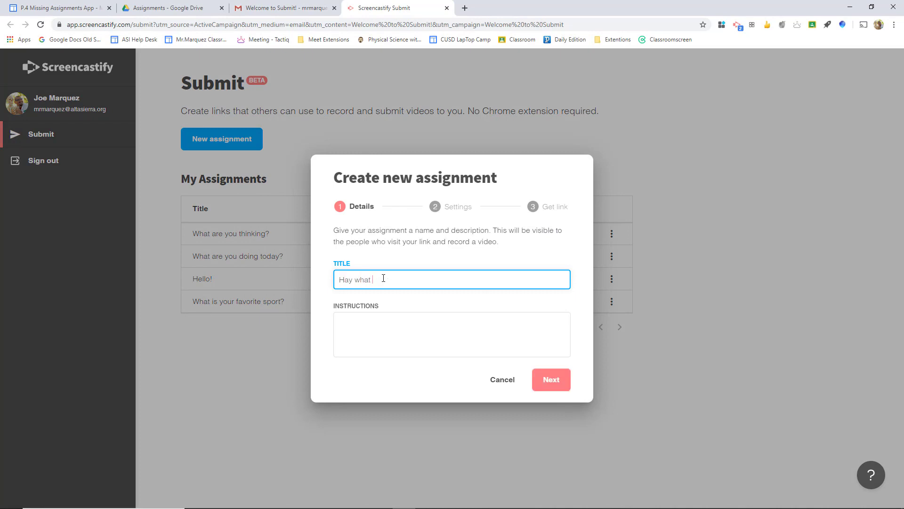
type("is up?")
left_click(397, 328)
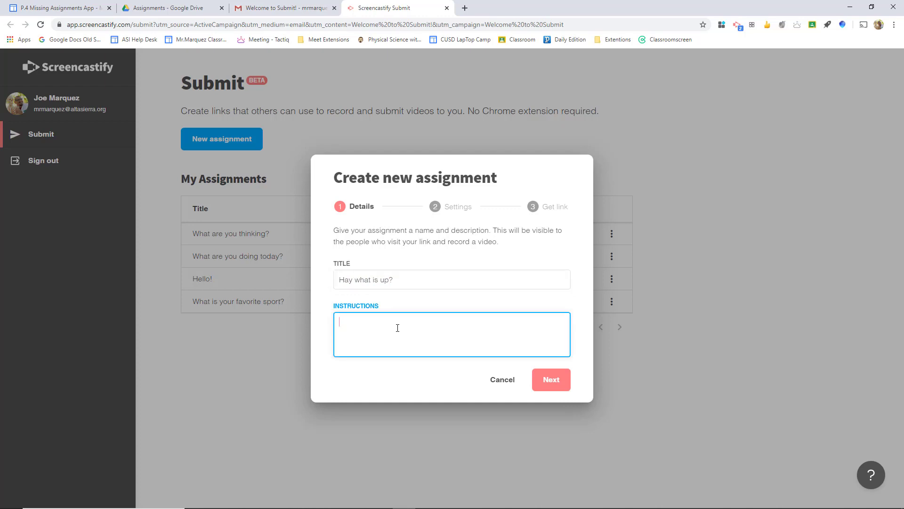
type("What is going on...")
left_click(551, 380)
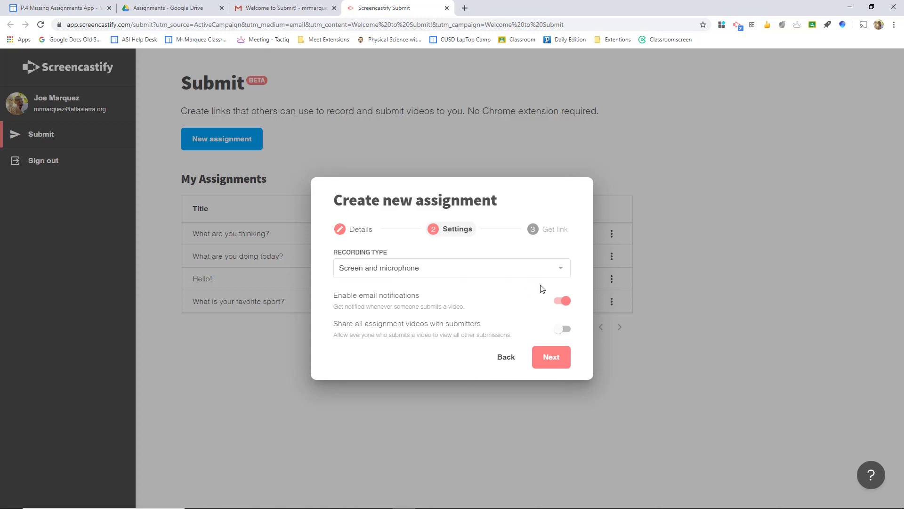
Save the assignment with the Screen and microphone recording type, email notifications off, and all videos shared with submitters
left_click(563, 270)
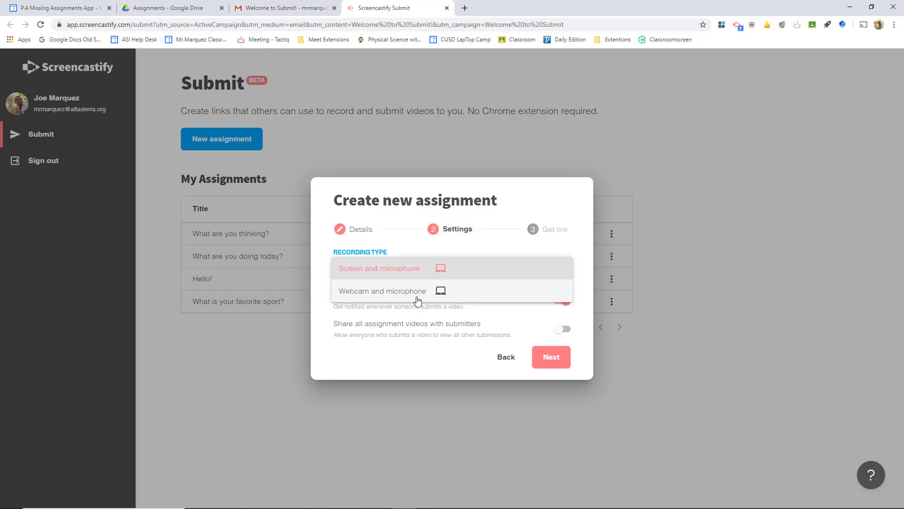
left_click(401, 269)
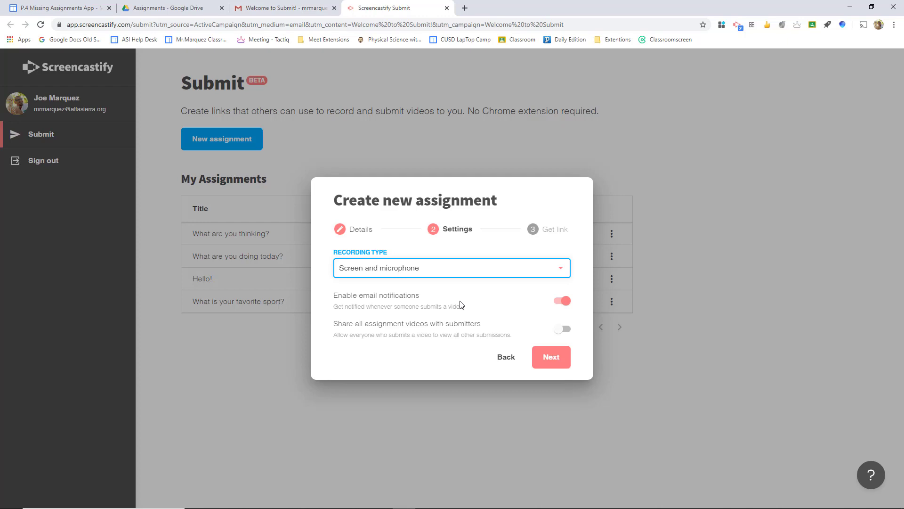
left_click(564, 301)
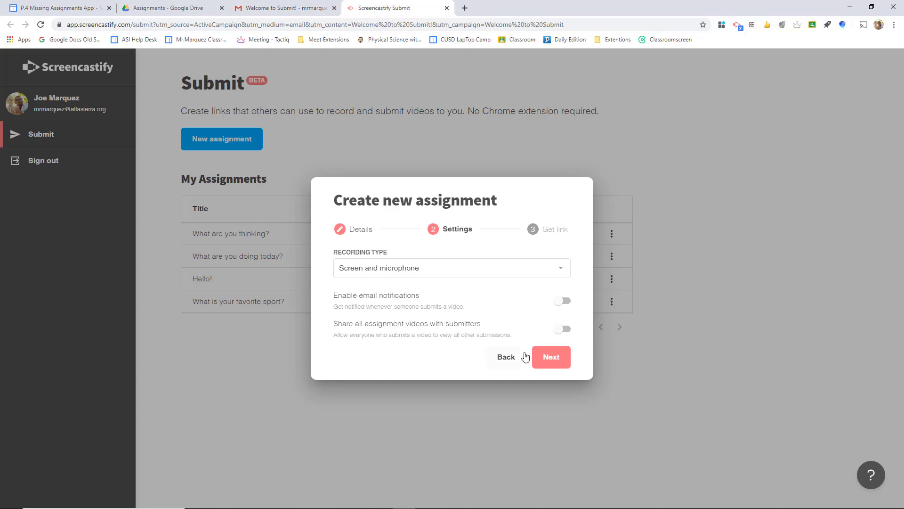
left_click(558, 331)
left_click(549, 358)
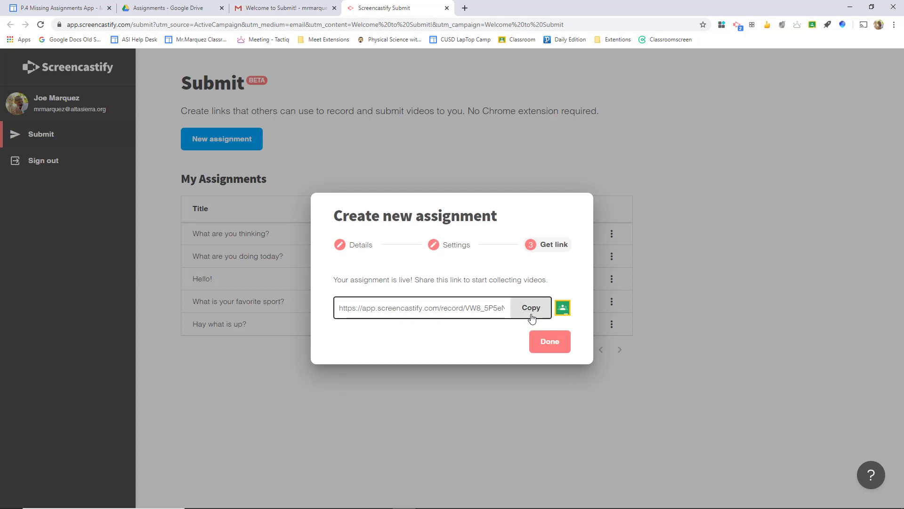
Share the "Hay what is up?" link to the Remote Learning class in Google Classroom using the Create assignment action
left_click(563, 308)
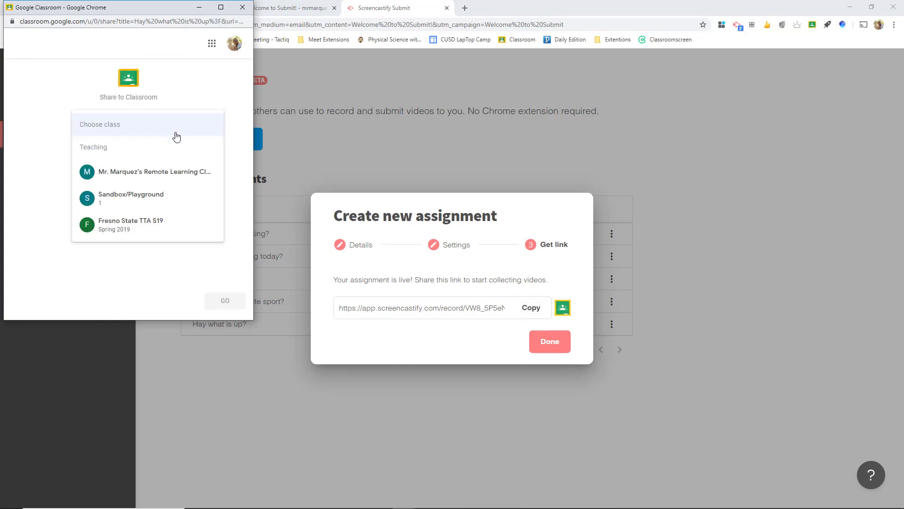
left_click(176, 128)
left_click(177, 175)
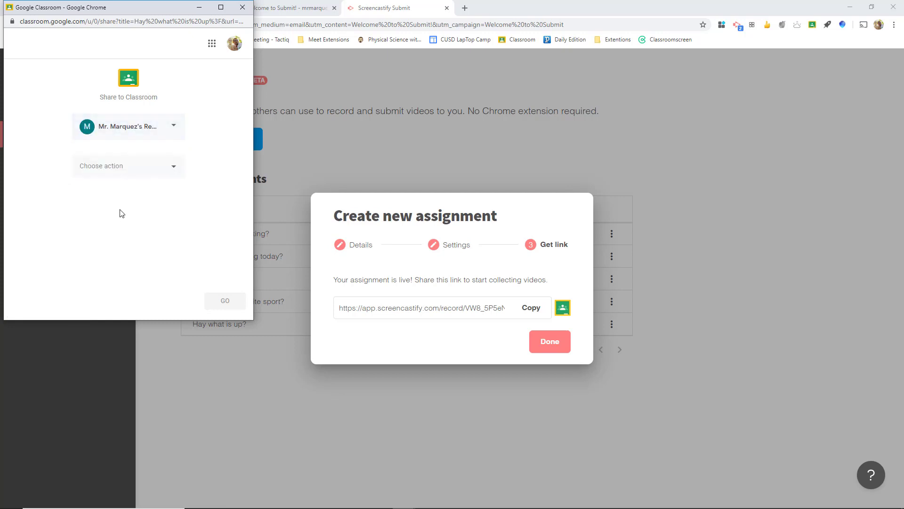
left_click(172, 169)
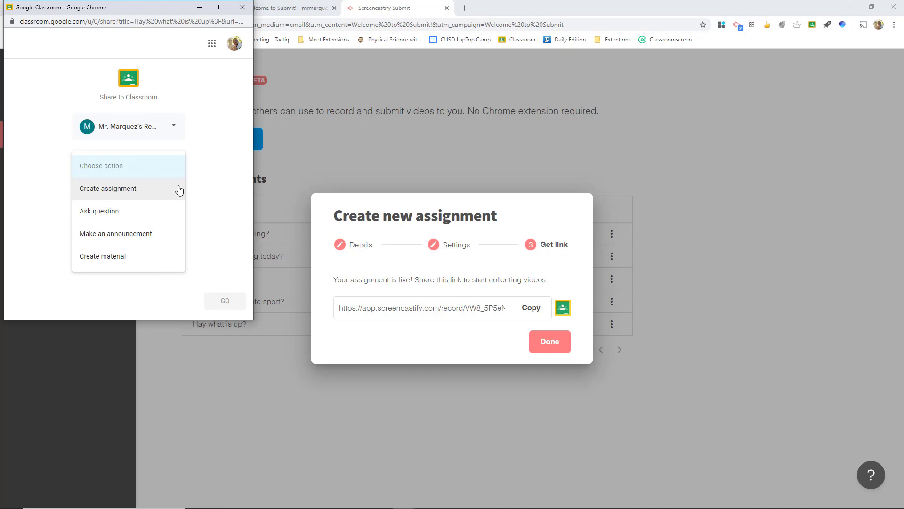
left_click(131, 194)
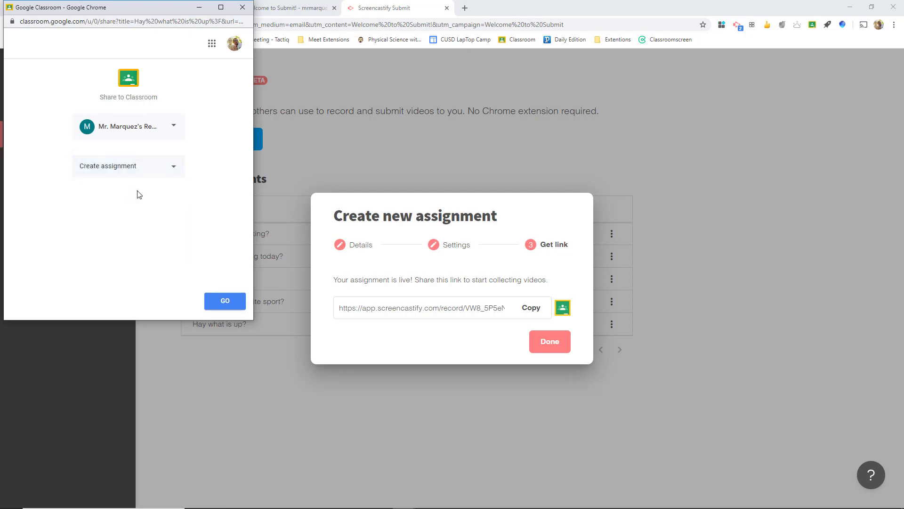
left_click(225, 304)
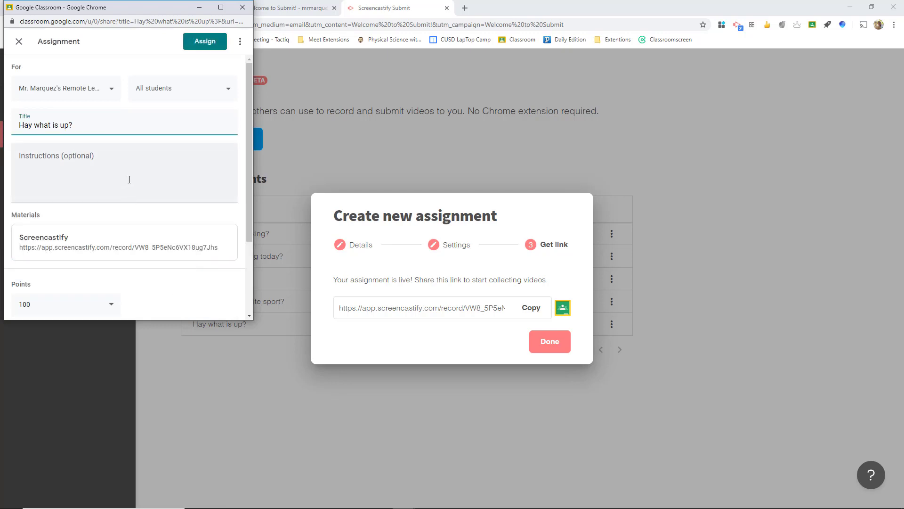
Set the Classroom assignment's due date to May 8, 2020, without a time
scroll(129, 179, "down", 3)
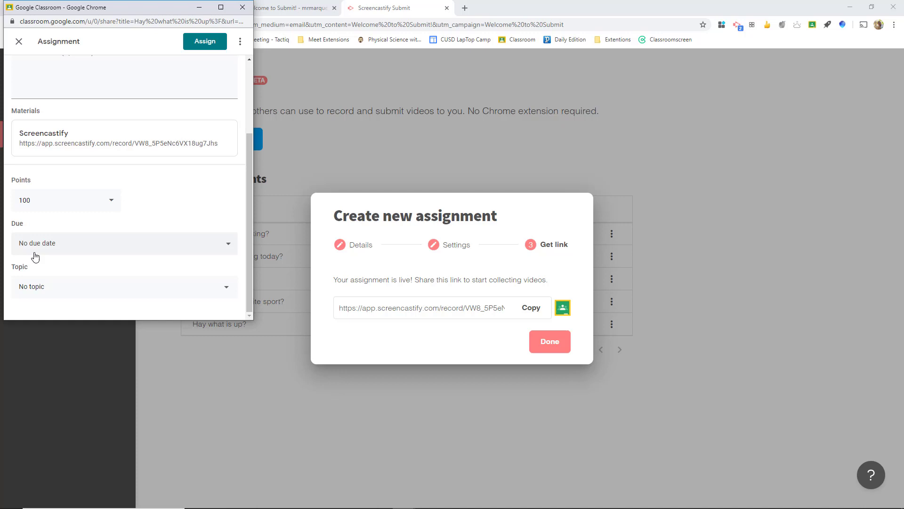
left_click(90, 249)
left_click(111, 282)
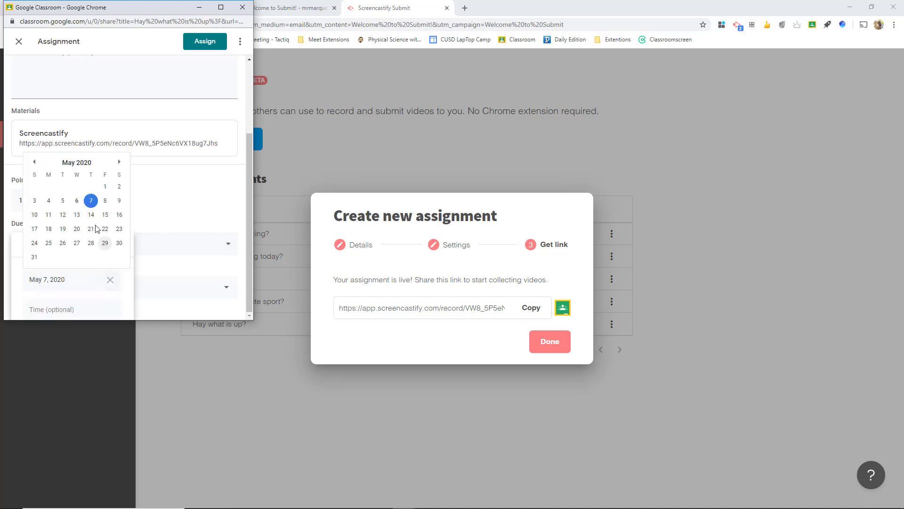
left_click(105, 201)
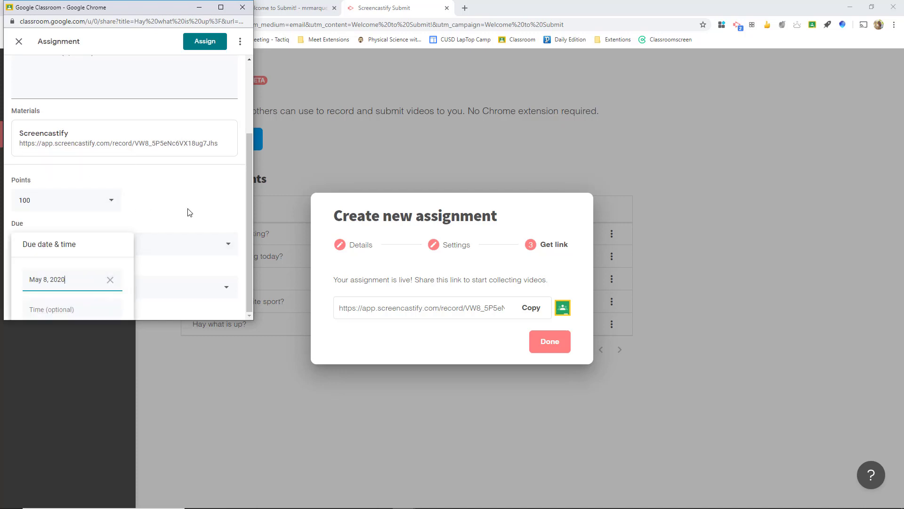
left_click(189, 215)
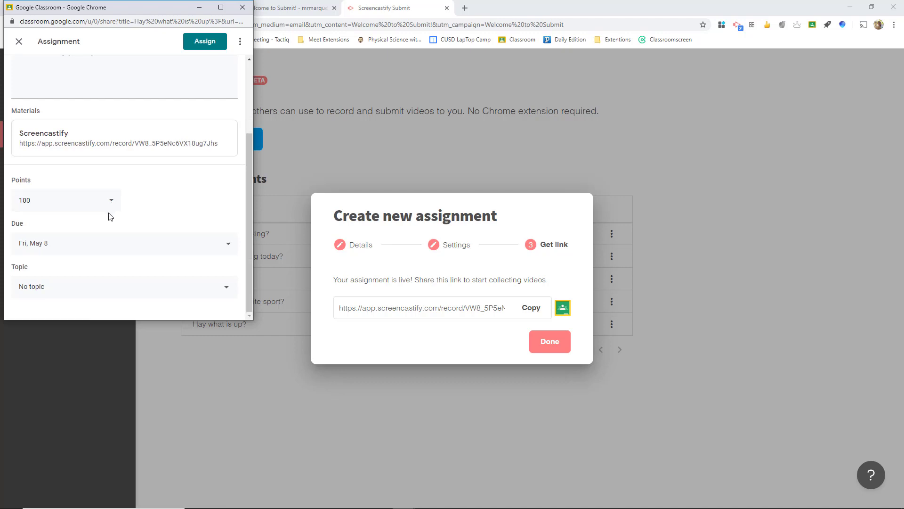
Set the assignment's points to 1 and its topic to Week of April 13th-18th
left_click(81, 206)
key("BackSpace")
key("BackSpace")
left_click(223, 289)
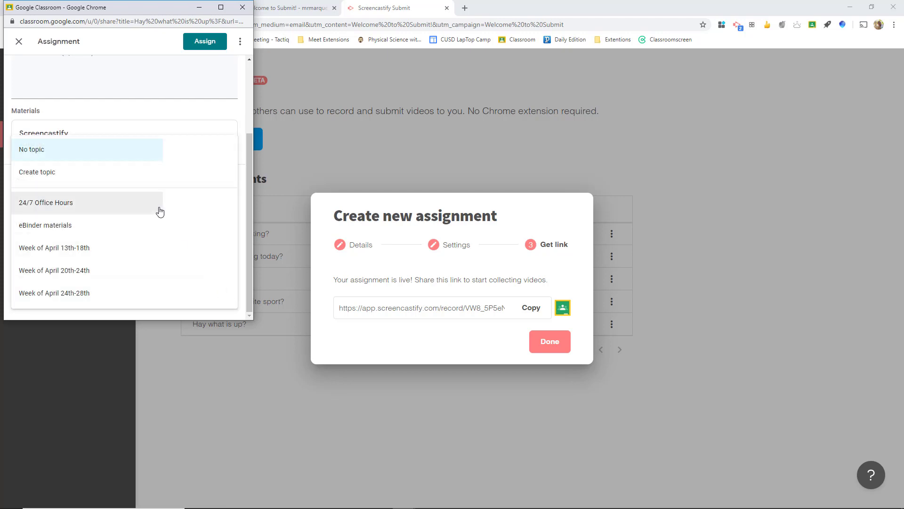
left_click(75, 250)
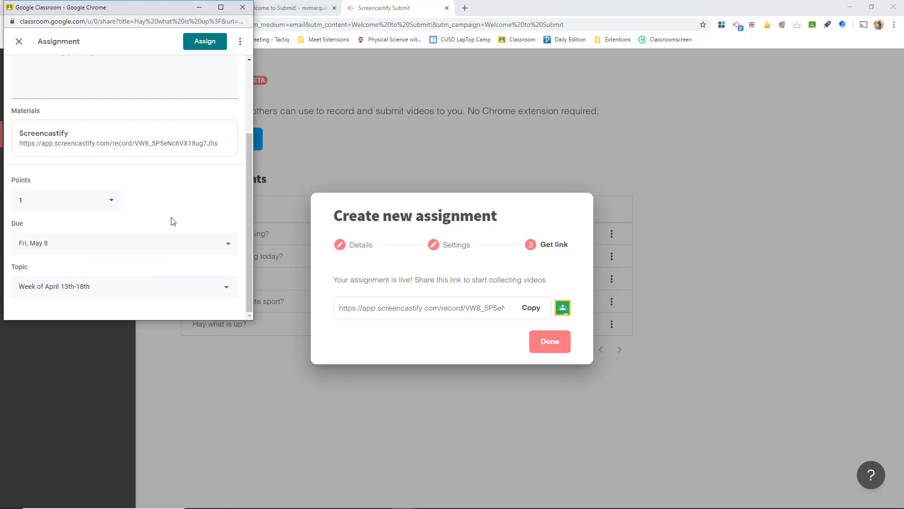
Review the form and assign "Hay what is up?" to the class, then close the Classroom window and finish the assignment setup
scroll(174, 220, "up", 3)
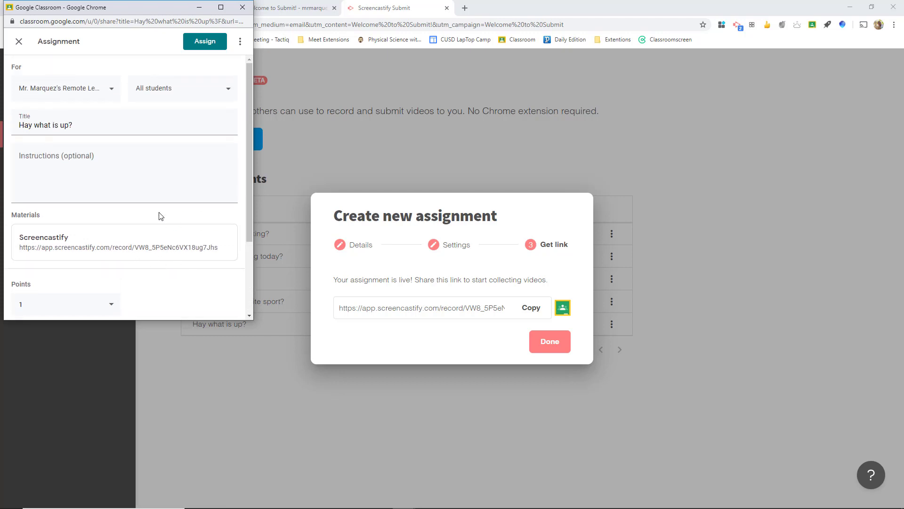
scroll(190, 177, "down", 2)
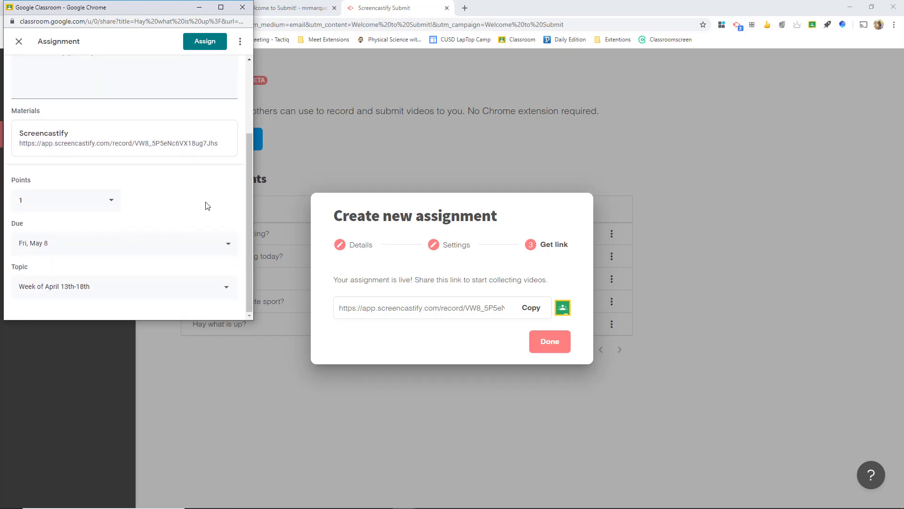
scroll(204, 213, "up", 2)
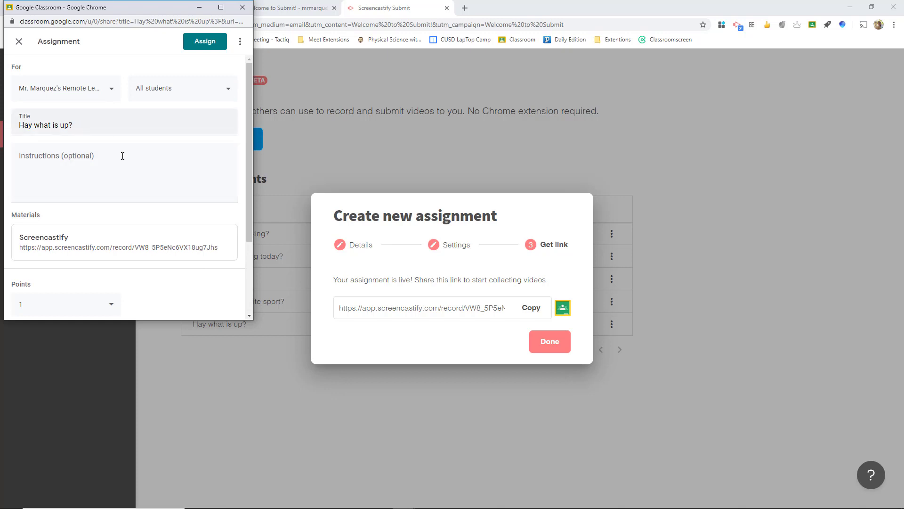
scroll(211, 230, "down", 2)
left_click(206, 50)
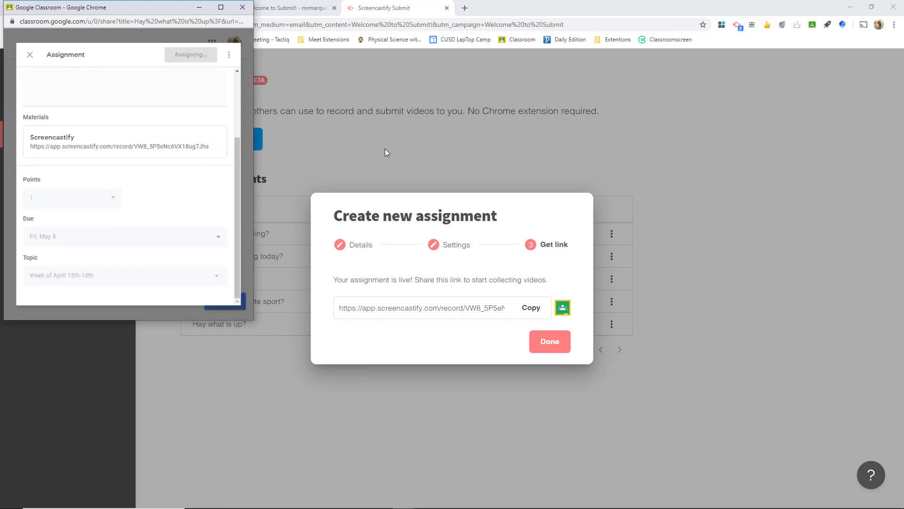
left_click(243, 7)
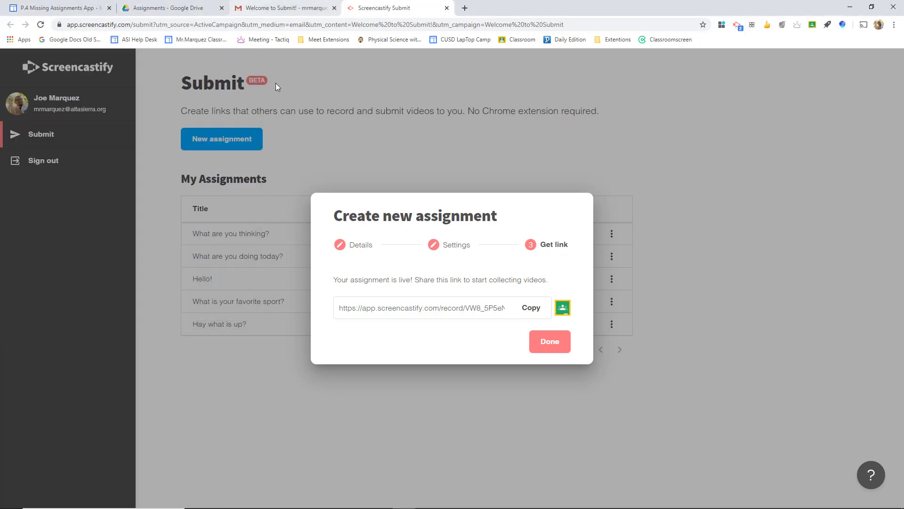
left_click(551, 342)
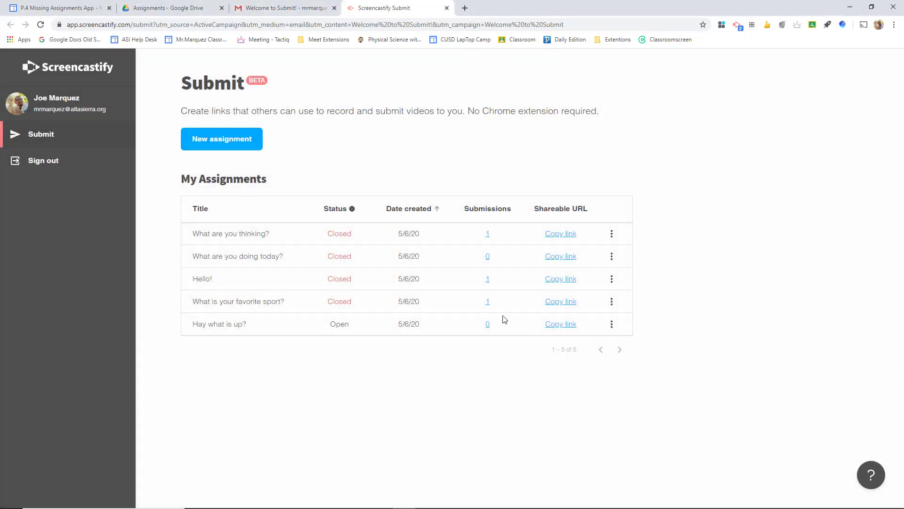
Create another assignment titled "No Due Date" without instructions, recording screen and microphone with email notifications and video sharing enabled
left_click(208, 142)
left_click(425, 277)
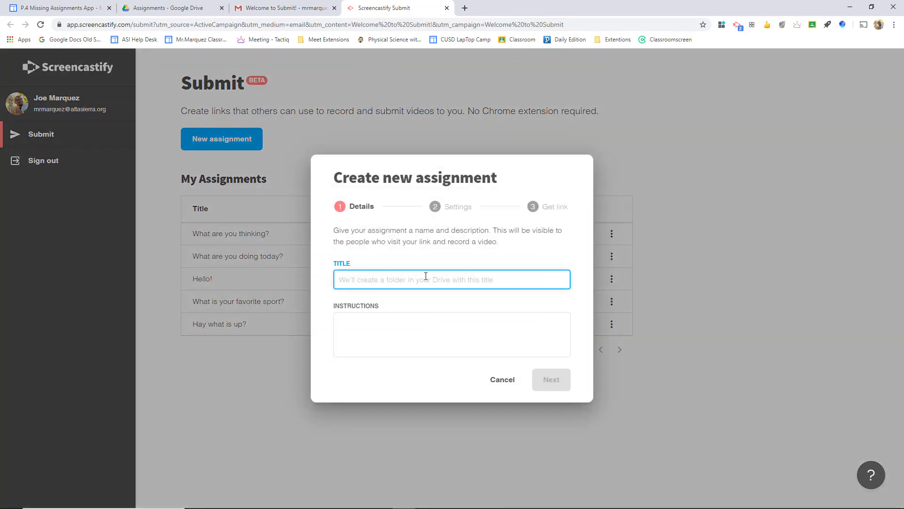
type("No D")
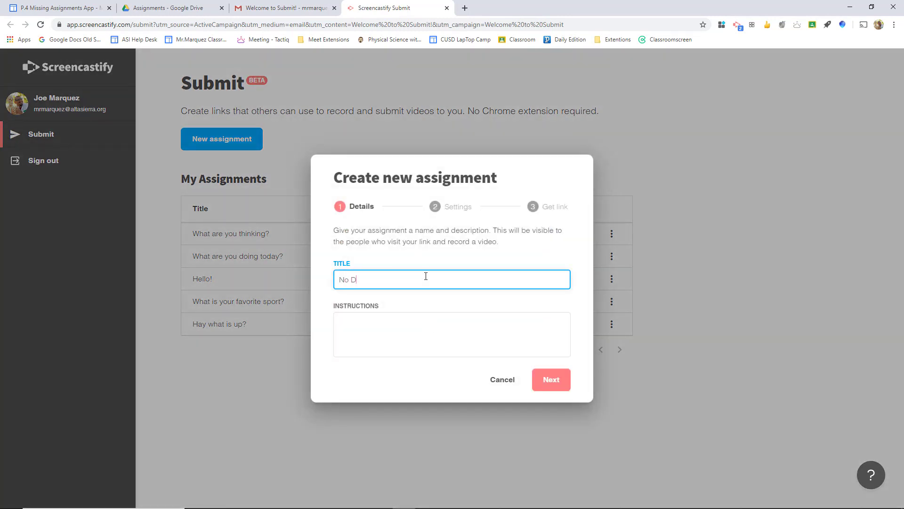
type("ue Date")
left_click(410, 334)
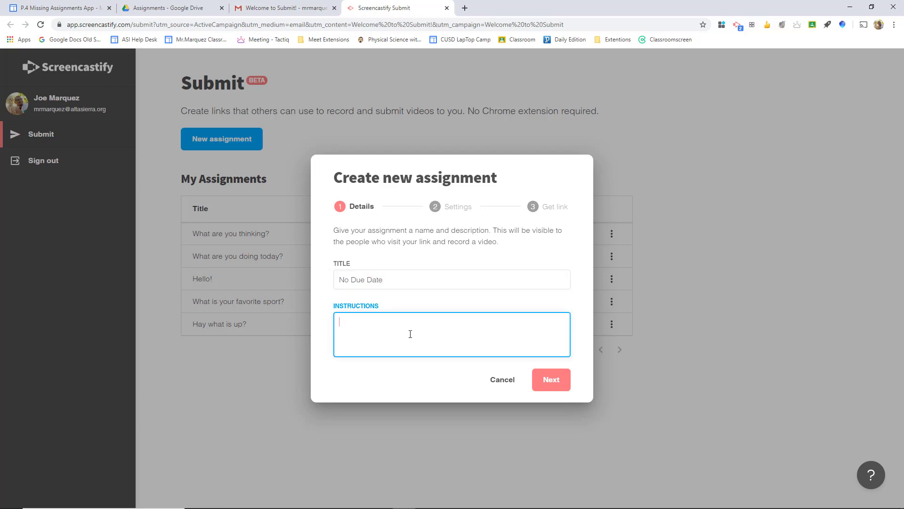
left_click(548, 378)
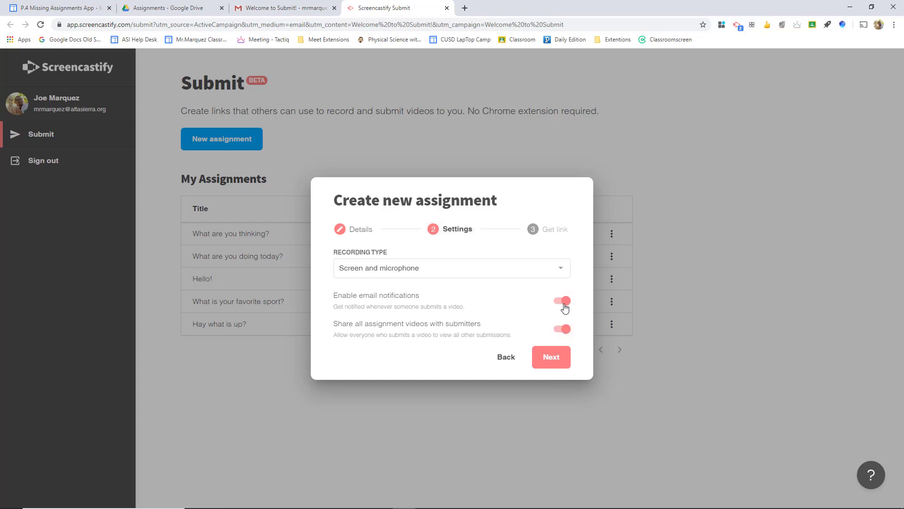
left_click(547, 362)
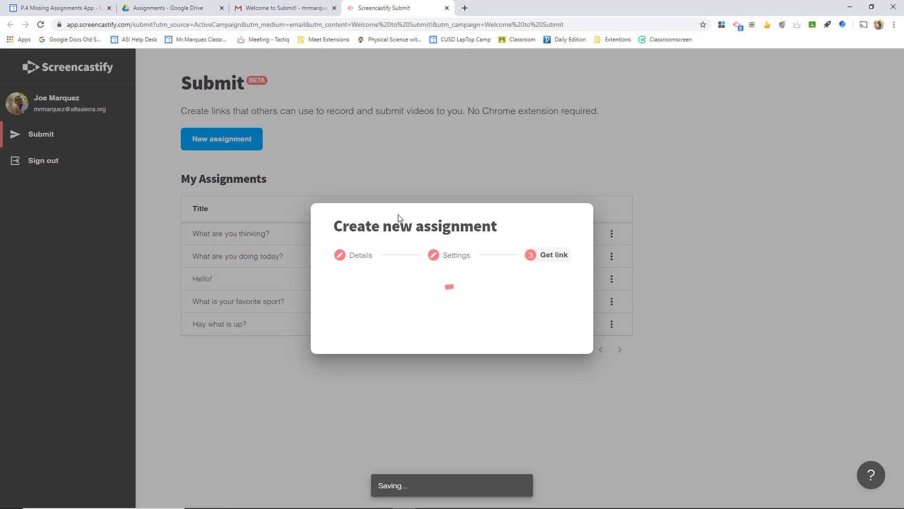
Share the "No Due Date" link to the Remote Learning class in Google Classroom using the Create assignment action
left_click(563, 308)
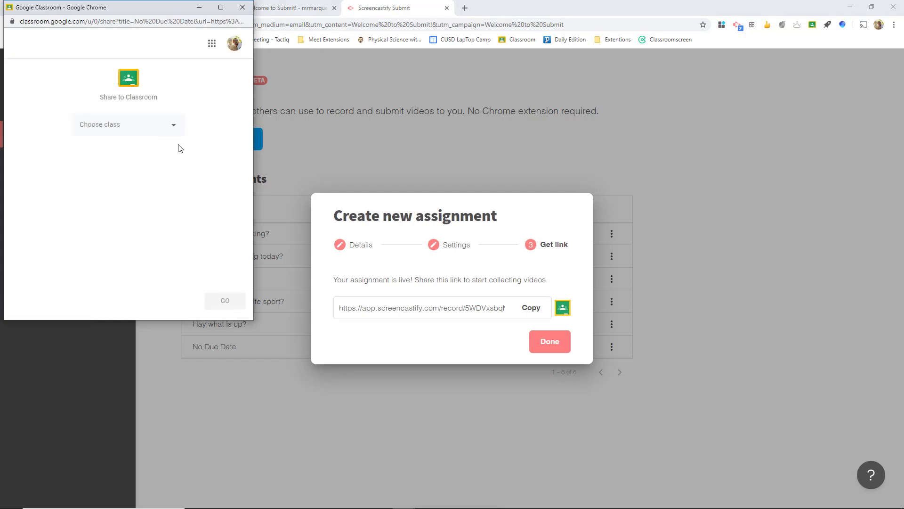
left_click(174, 130)
left_click(179, 179)
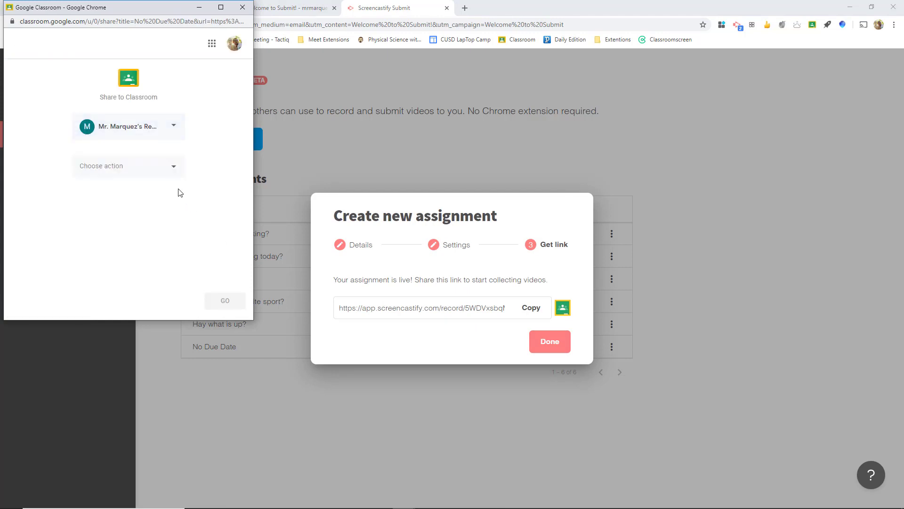
left_click(177, 168)
left_click(137, 198)
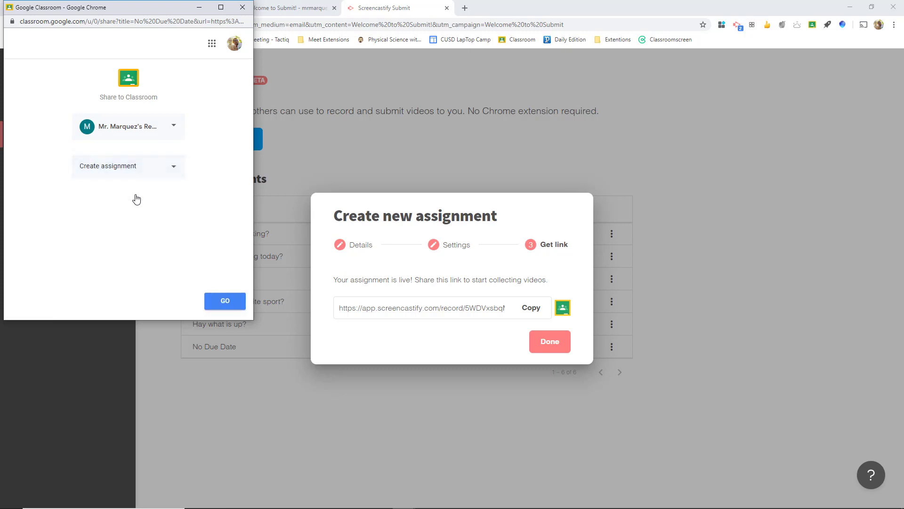
left_click(217, 300)
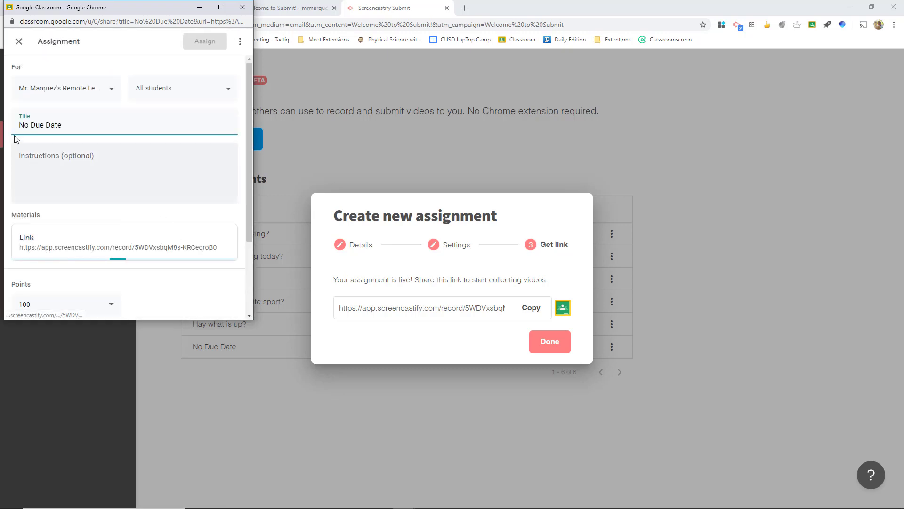
Assign "No Due Date" to the class with 100 points, no due date and no topic, then close the Classroom window
scroll(139, 222, "down", 2)
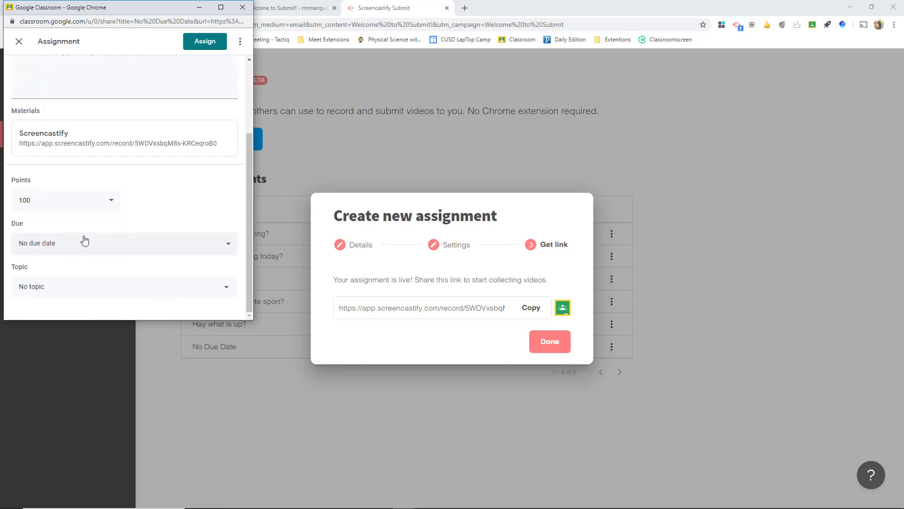
left_click(220, 47)
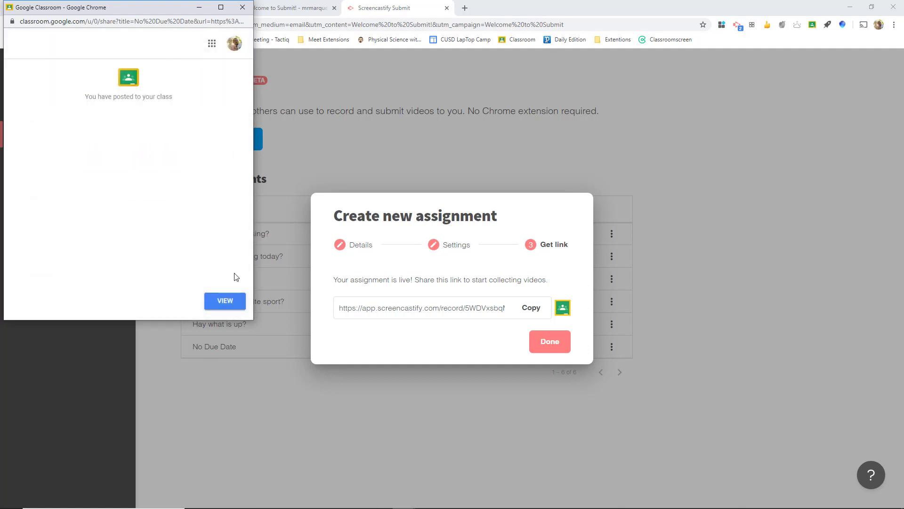
left_click(240, 7)
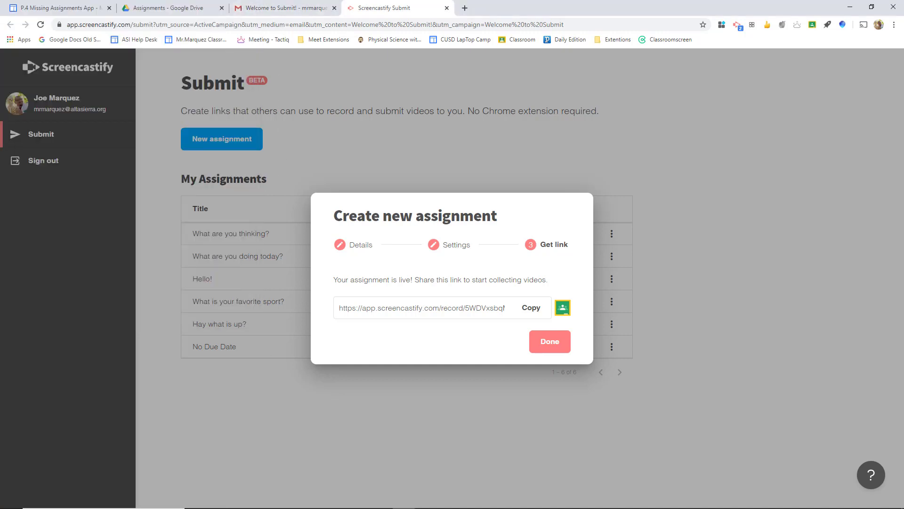
Switch to the student's Chrome window and open the Screencastify link of the "Hay what is up?" assignment in Classwork
left_click(423, 502)
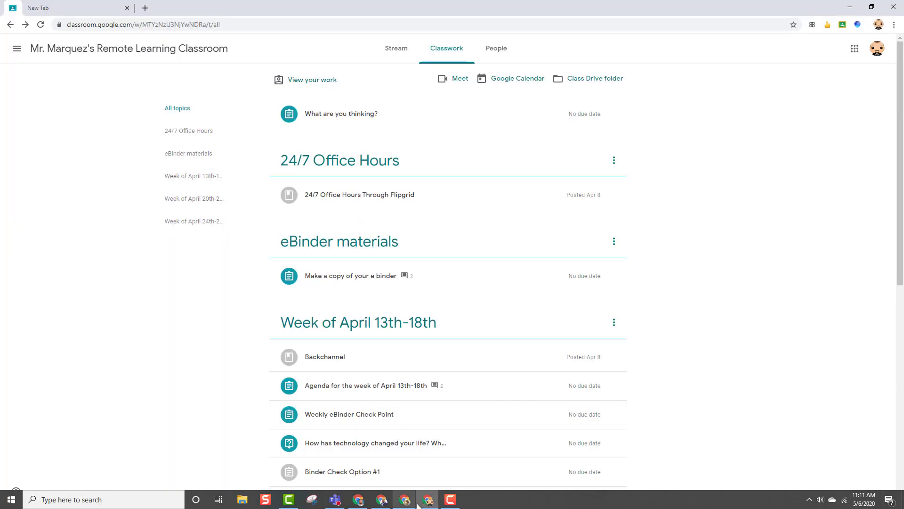
scroll(465, 271, "down", 4)
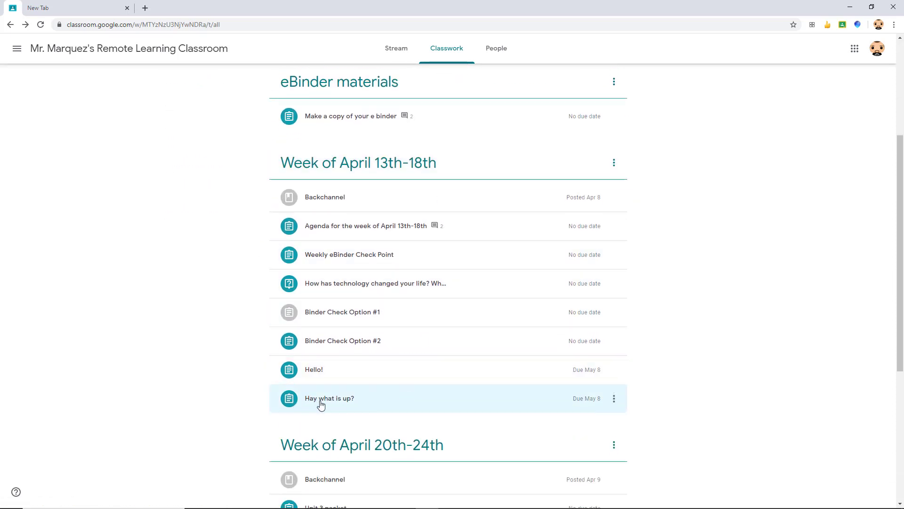
left_click(332, 399)
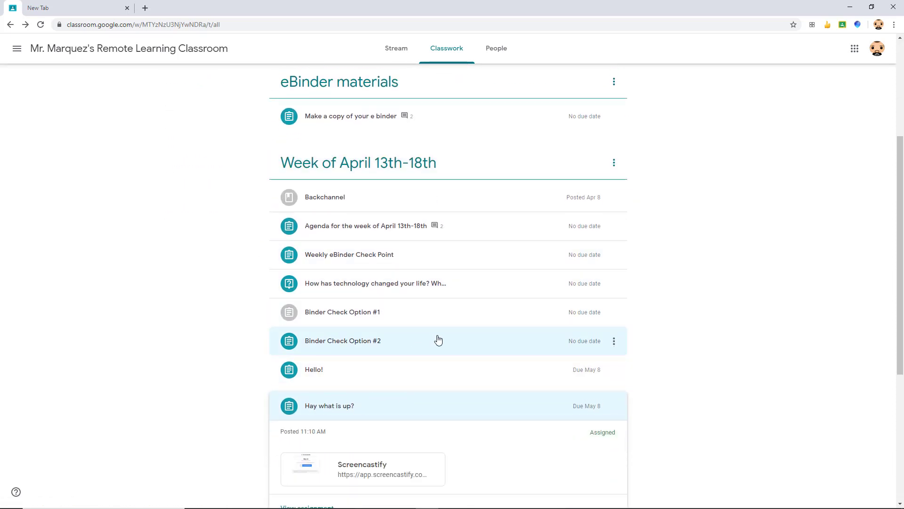
scroll(459, 356, "down", 4)
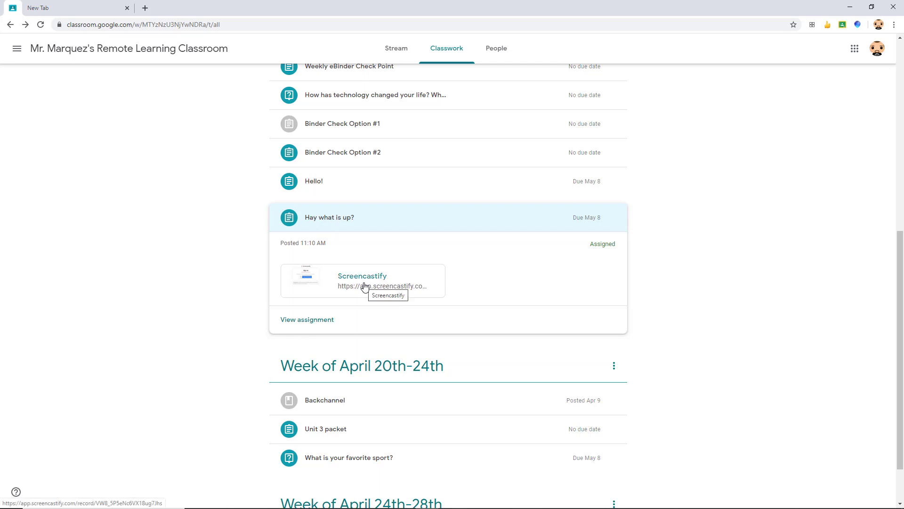
left_click(363, 285)
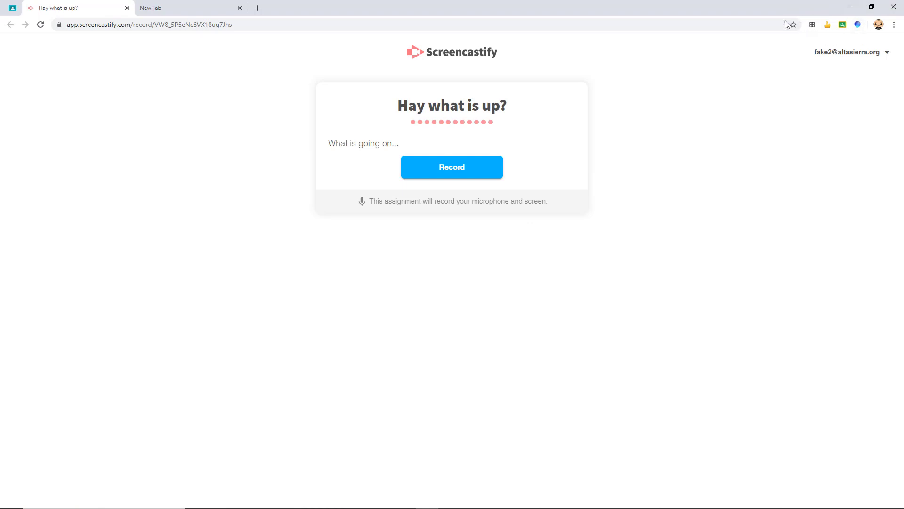
Record a short video of Screen 1 showing the class's Classwork page, stop sharing, and submit the recording
left_click(445, 174)
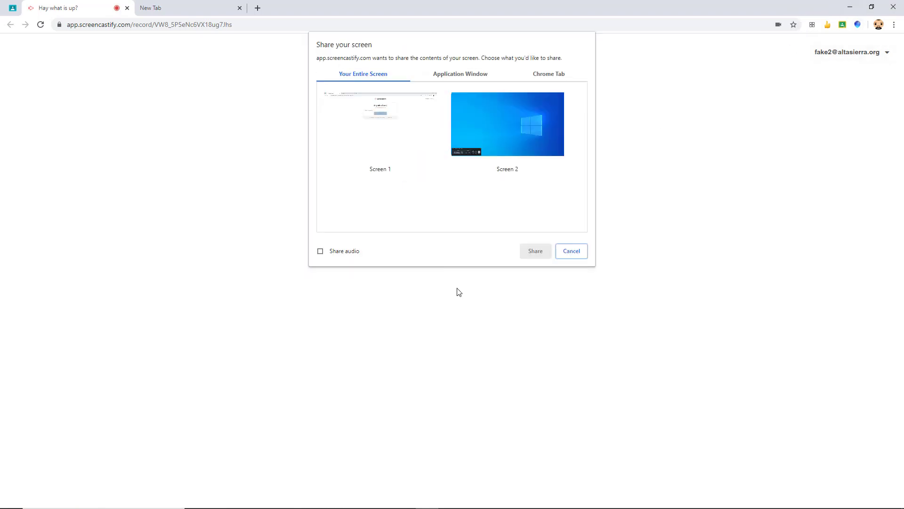
left_click(387, 128)
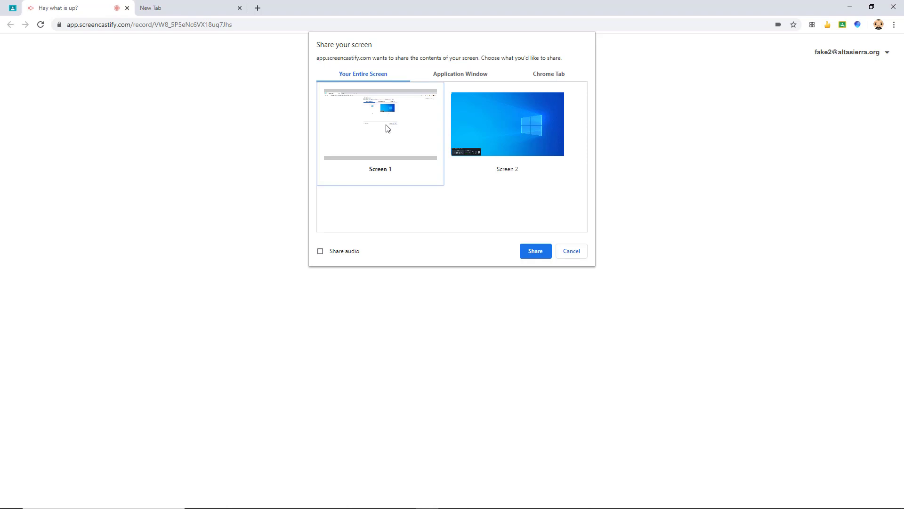
left_click(529, 254)
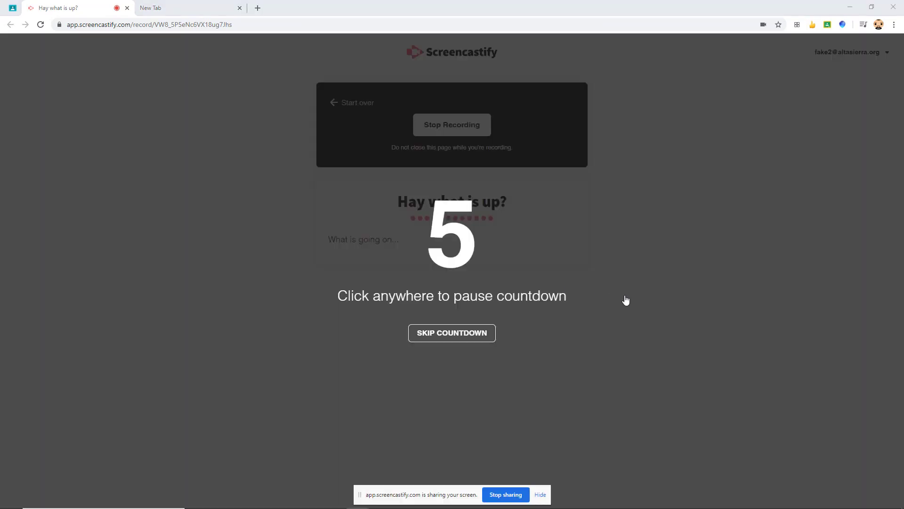
left_click(13, 8)
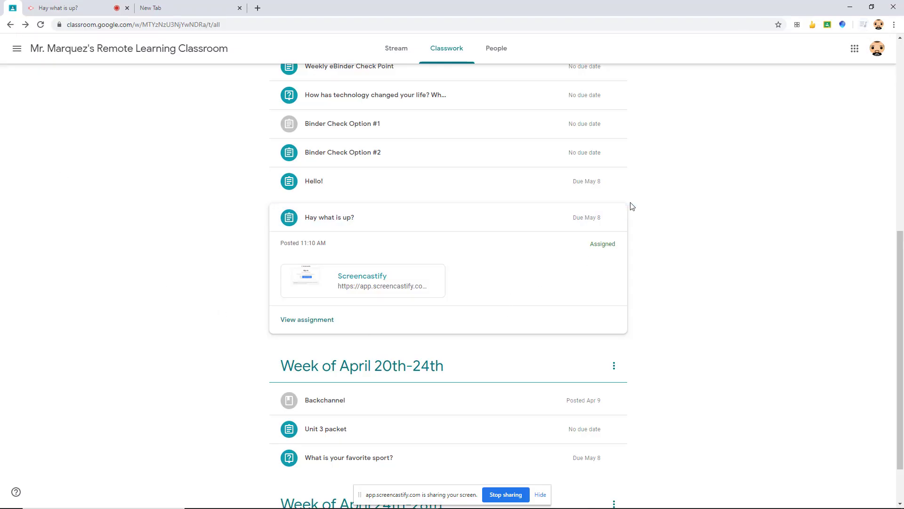
left_click(522, 494)
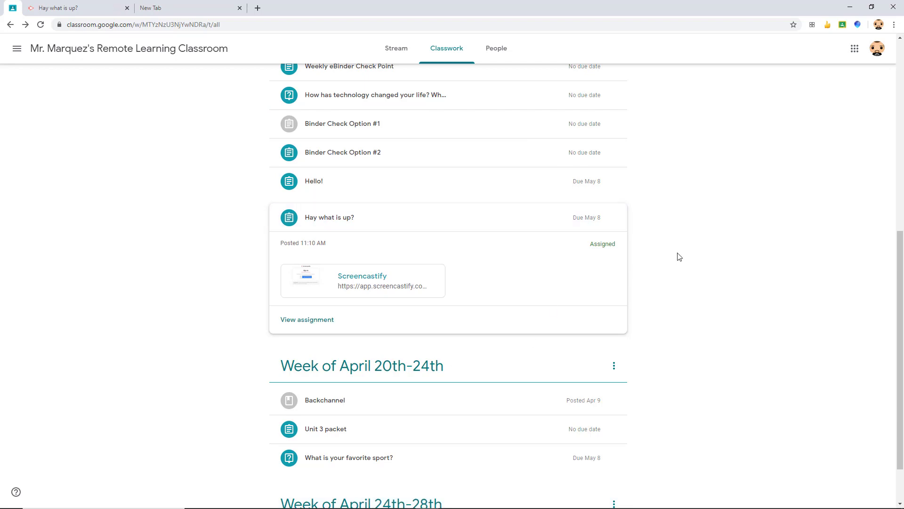
left_click(76, 8)
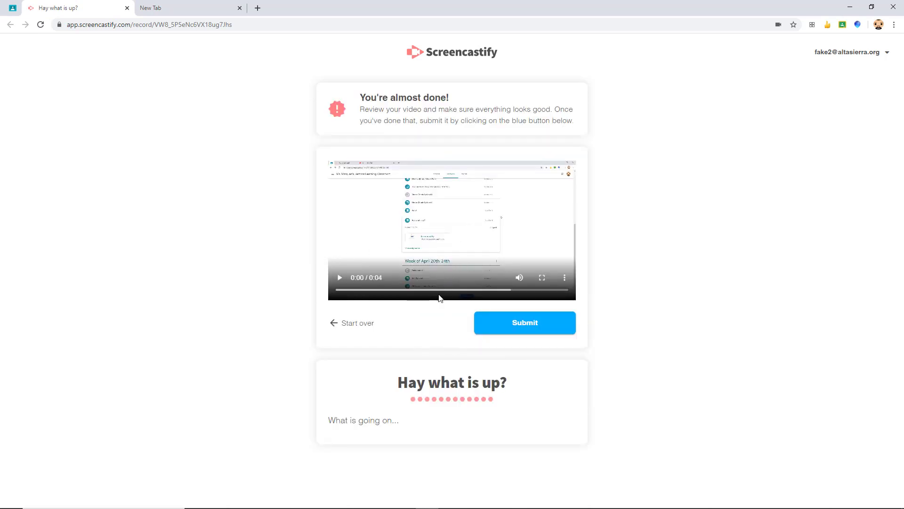
left_click(541, 324)
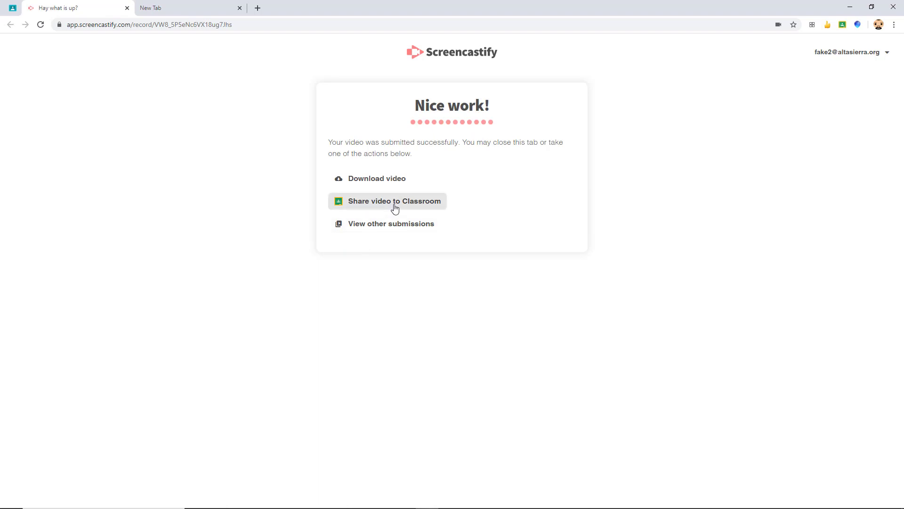
Share the submitted video to the Remote Learning class in Google Classroom and attach it to "Hay what is up?"
left_click(394, 208)
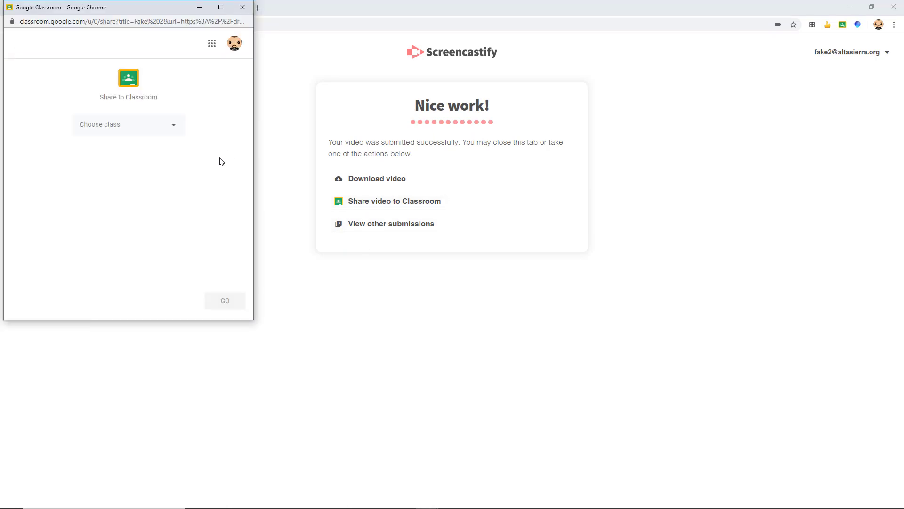
left_click(175, 135)
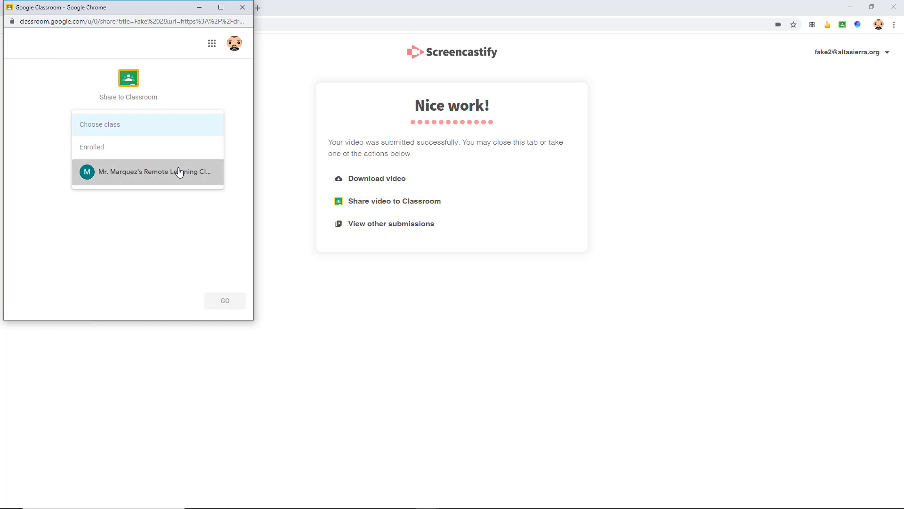
left_click(177, 171)
left_click(174, 172)
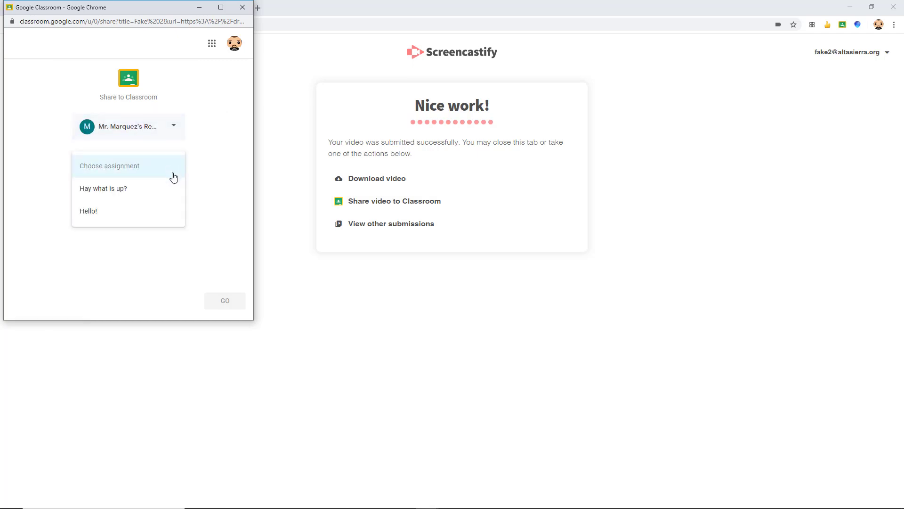
left_click(100, 194)
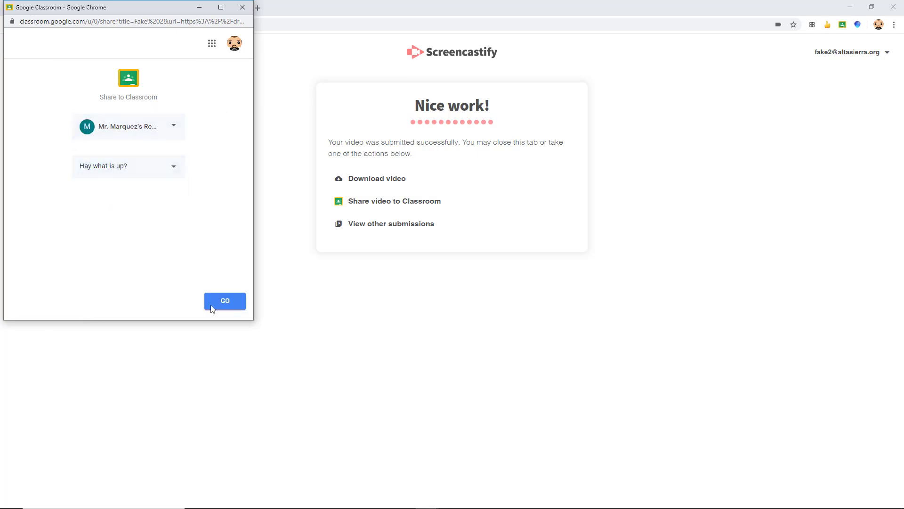
left_click(225, 302)
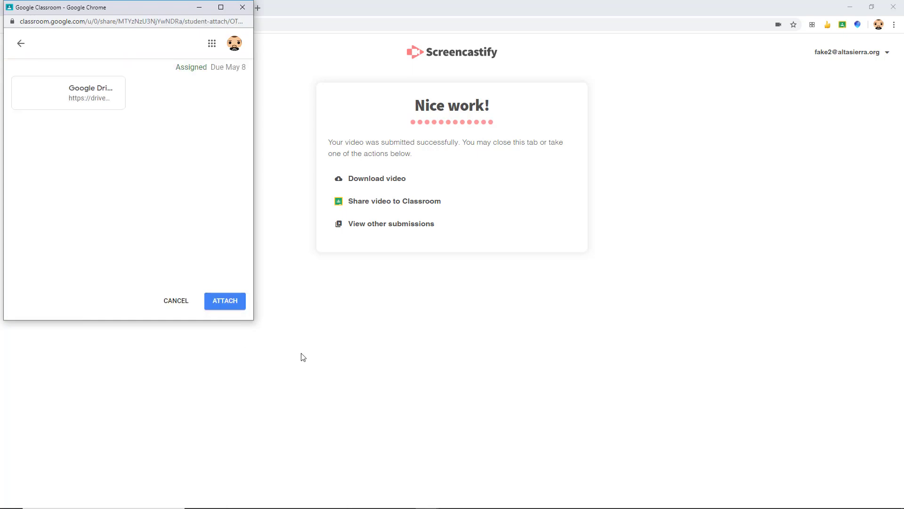
left_click(231, 309)
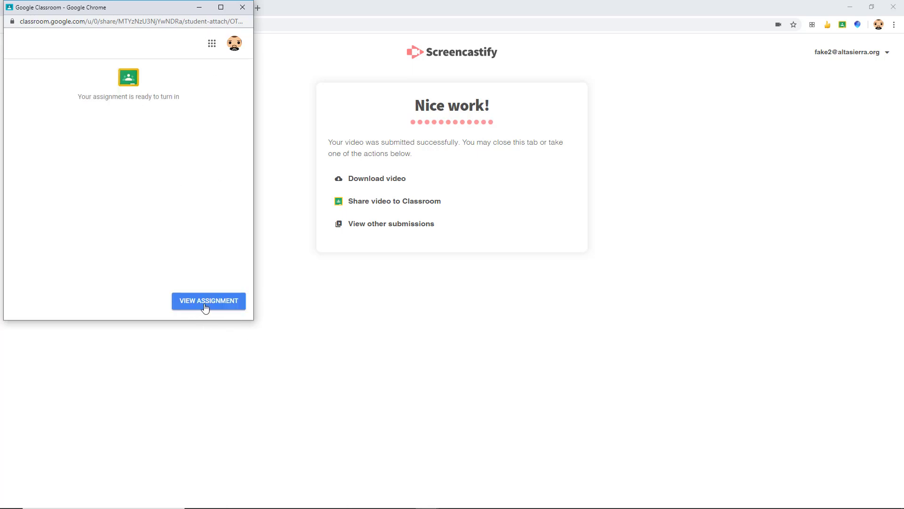
View the "Hay what is up?" assignment in Classroom and turn in the attached work
left_click(205, 306)
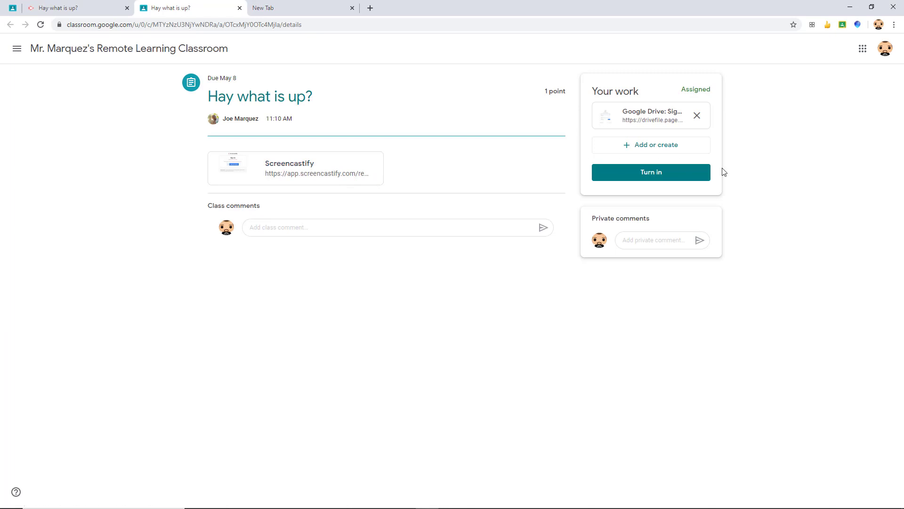
left_click(638, 178)
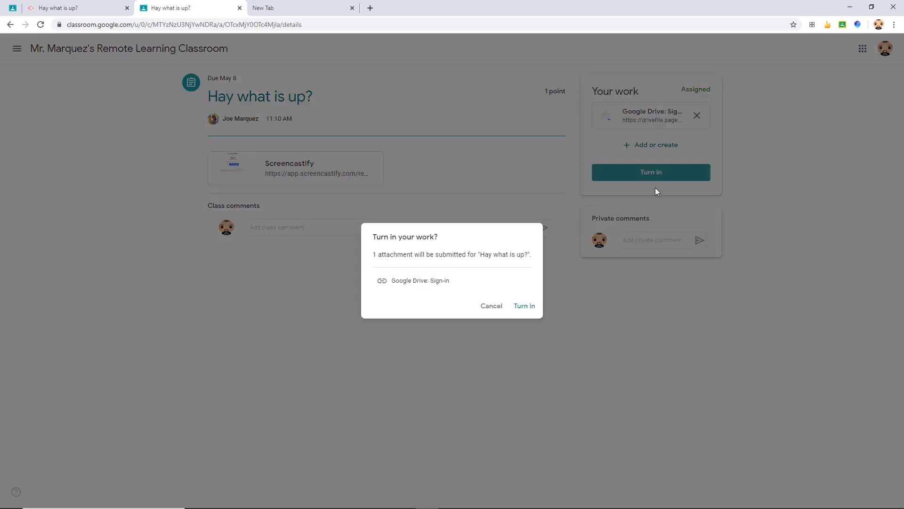
left_click(526, 307)
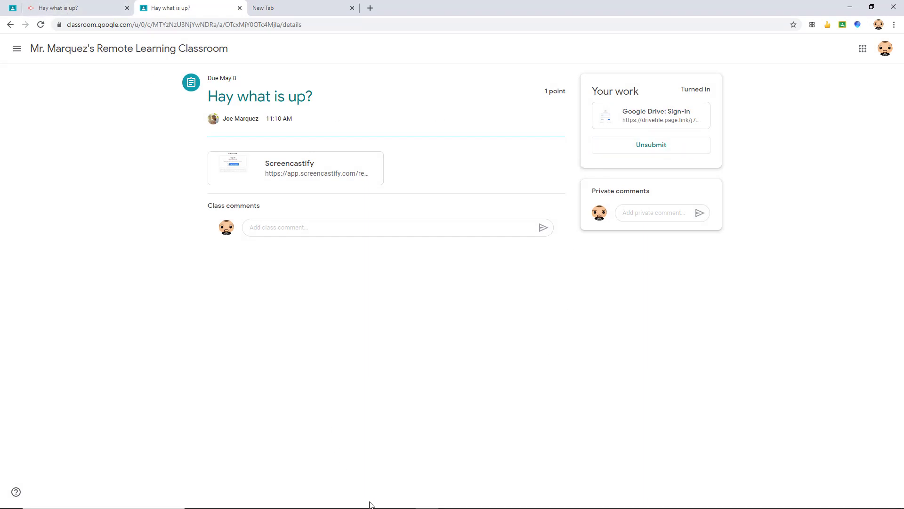
Switch back to the teacher's Chrome window and finish the "No Due Date" assignment setup in Screencastify Submit
mouse_move(367, 506)
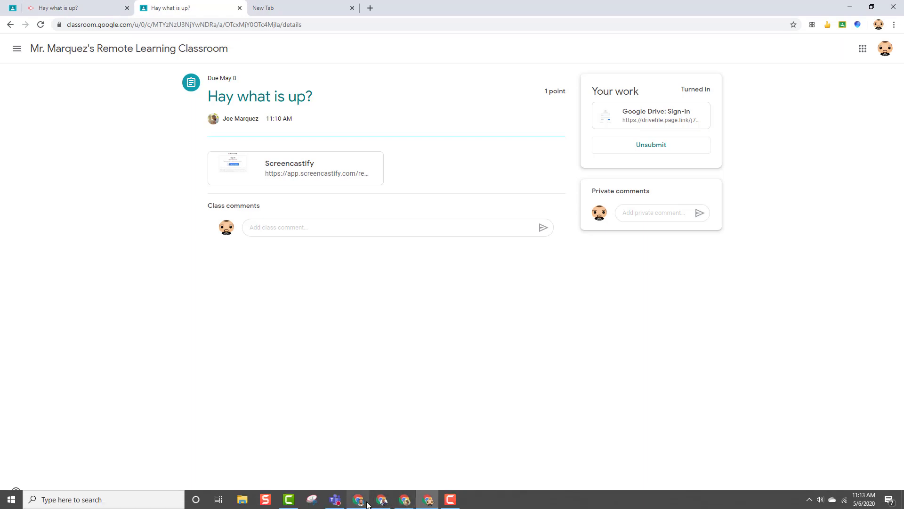
left_click(404, 499)
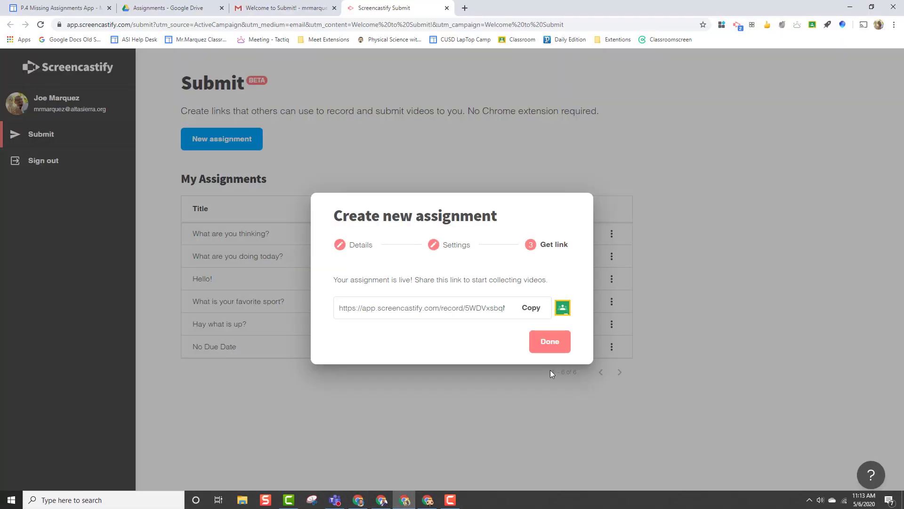
left_click(522, 332)
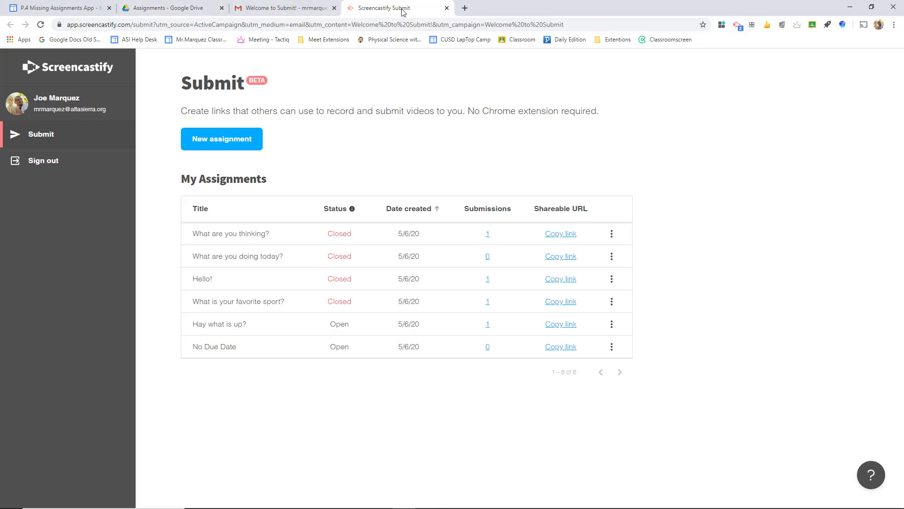
Open Google Classroom in a new tab and go to the Remote Learning class's Classwork page
left_click(465, 8)
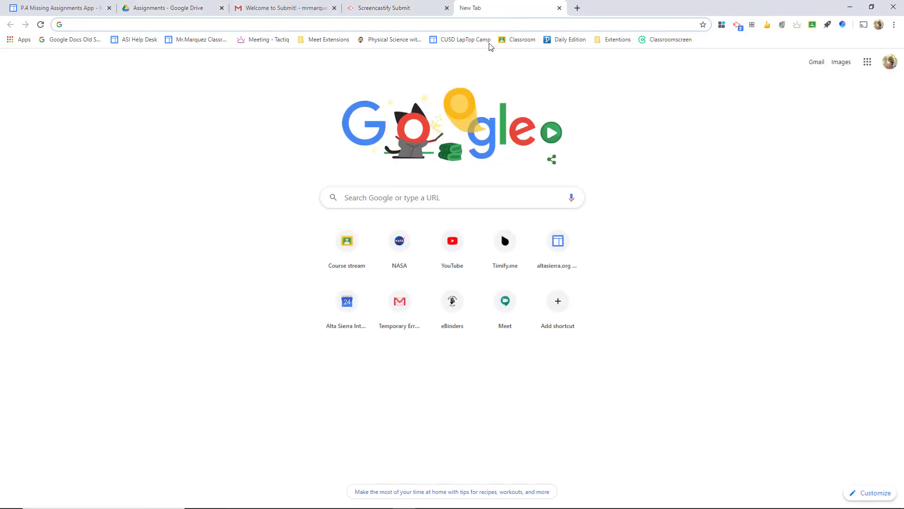
left_click(517, 40)
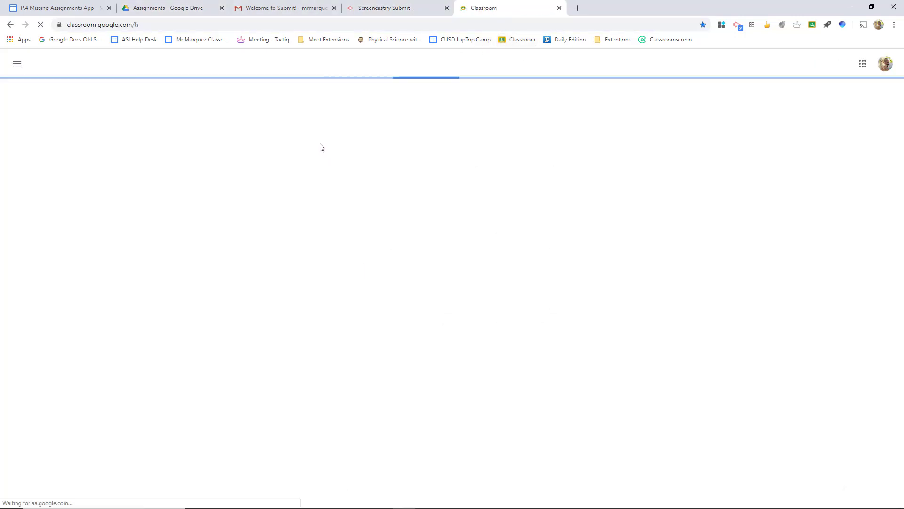
left_click(93, 110)
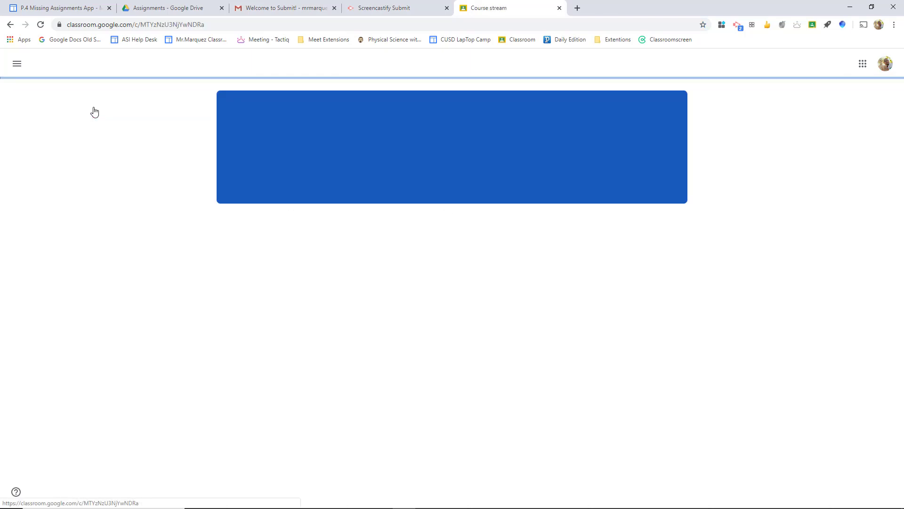
left_click(427, 66)
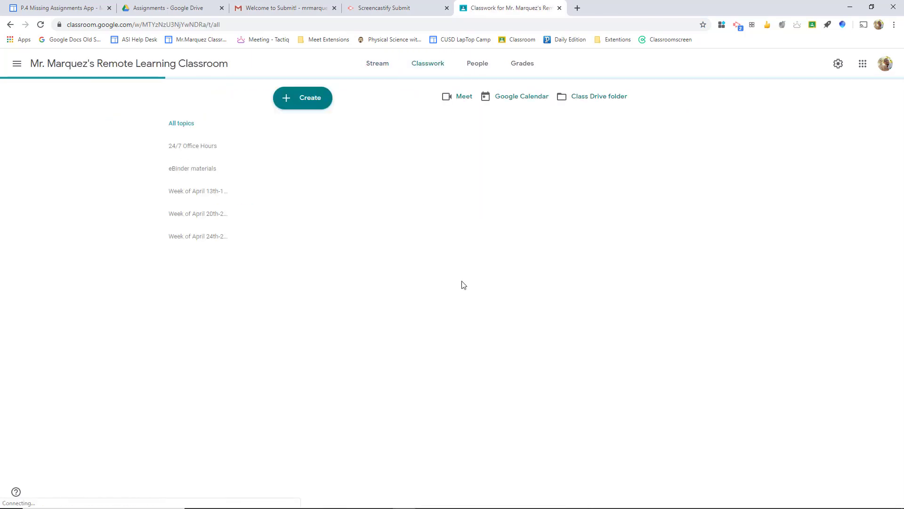
View the student work for "Hay what is up?" and open the video attached to the turned-in submission
scroll(468, 279, "down", 4)
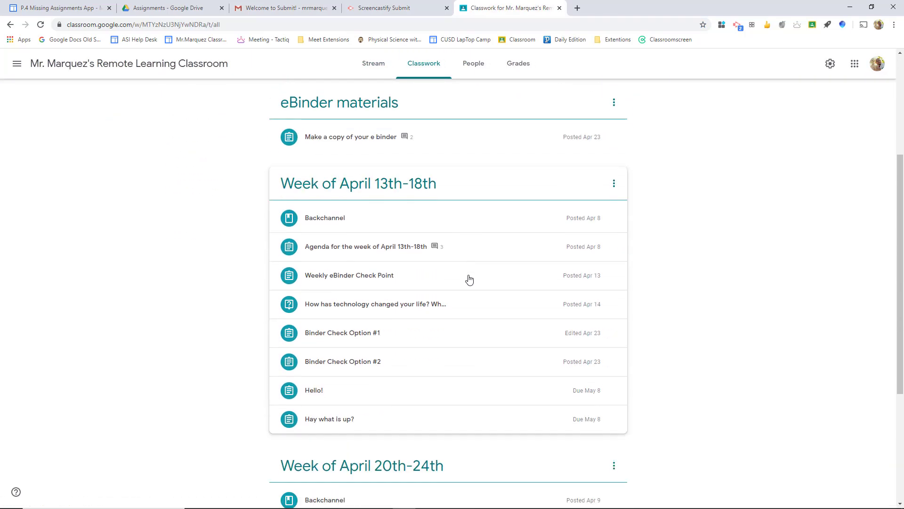
left_click(336, 425)
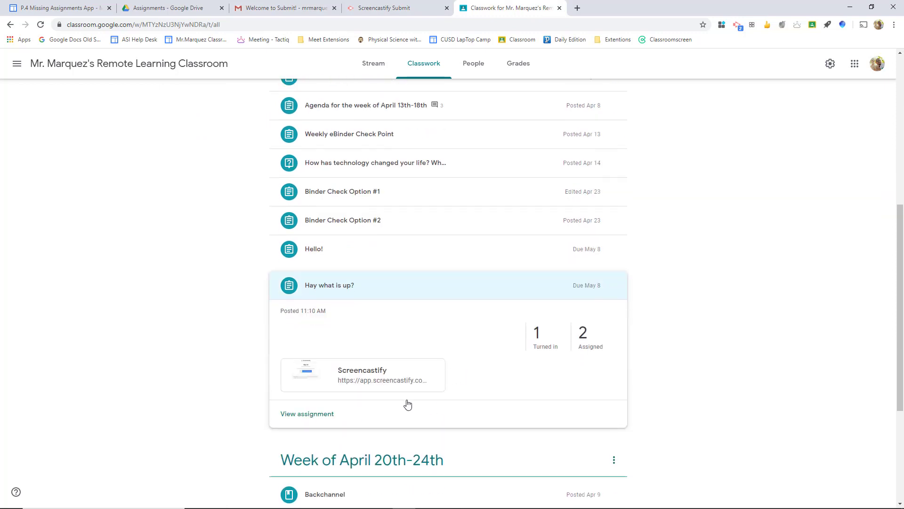
left_click(320, 417)
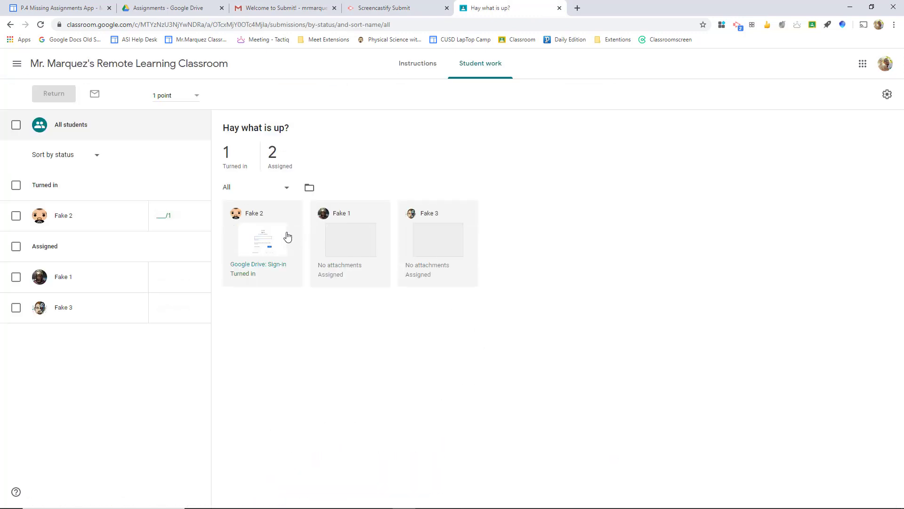
left_click(274, 267)
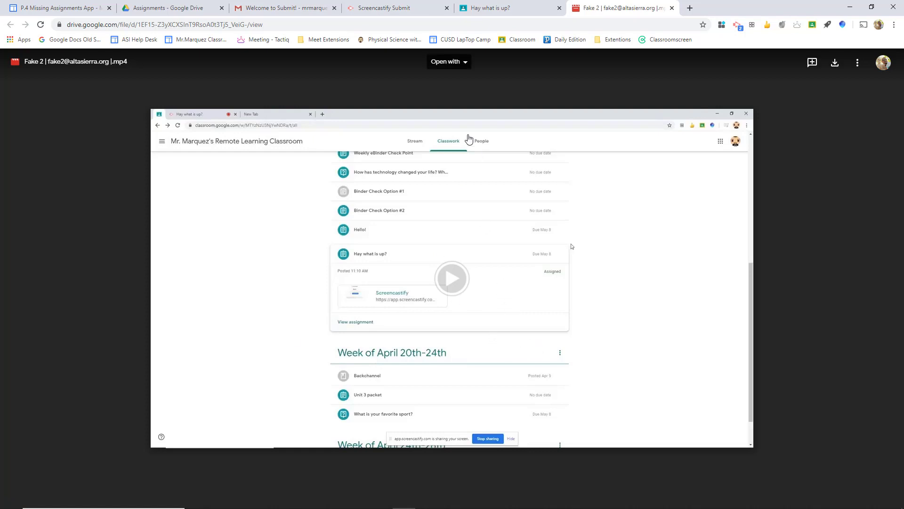
Close the submitted video, switch to the student's Chrome window, and open the "No Due Date" assignment's Screencastify link from Classwork
left_click(672, 8)
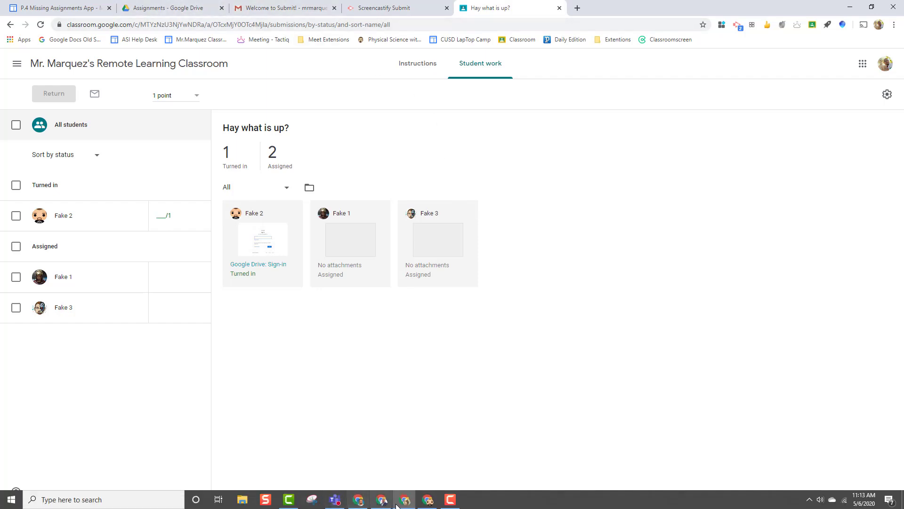
left_click(427, 500)
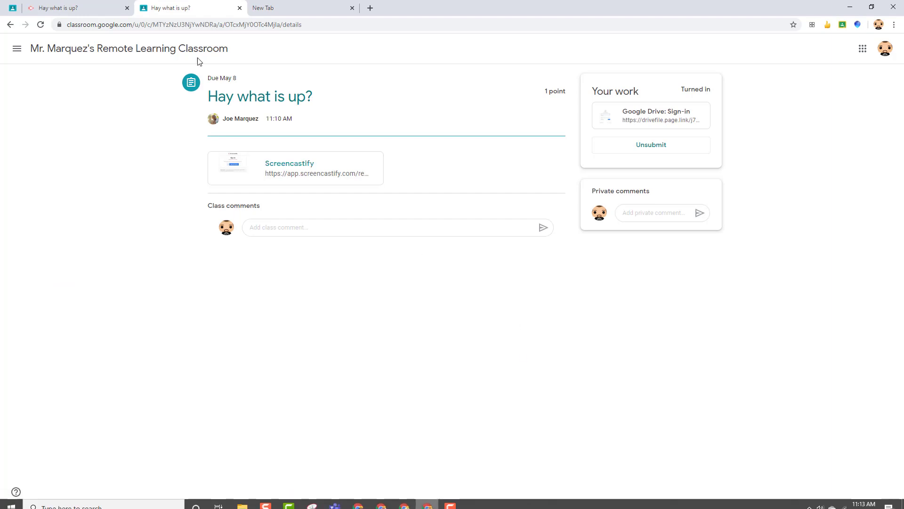
left_click(13, 10)
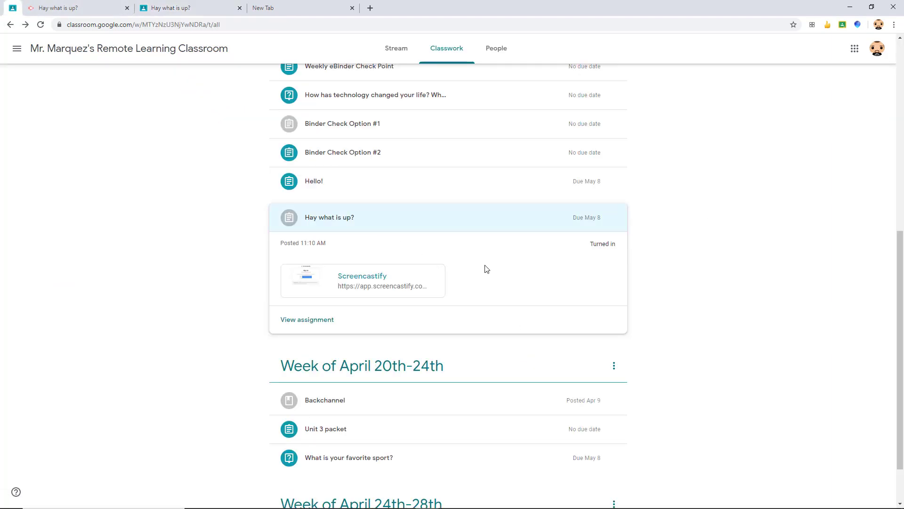
scroll(485, 277, "up", 7)
scroll(473, 287, "up", 1)
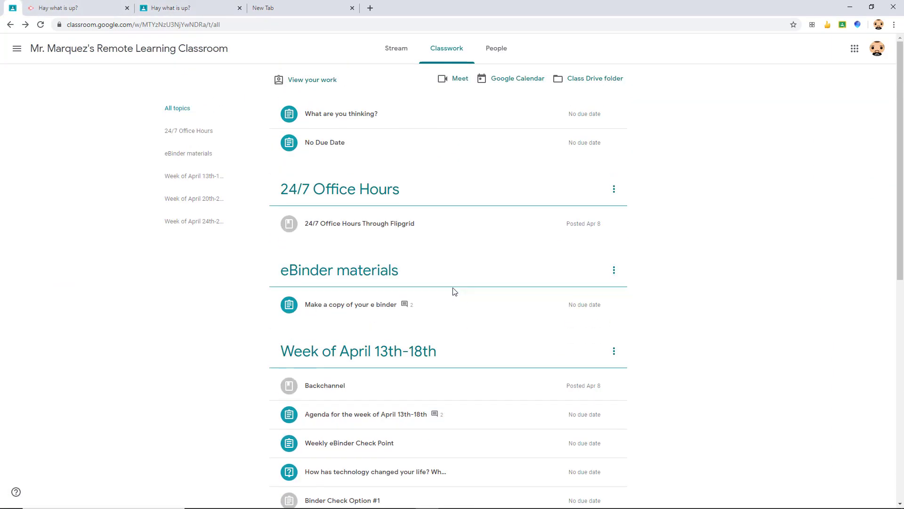
left_click(337, 160)
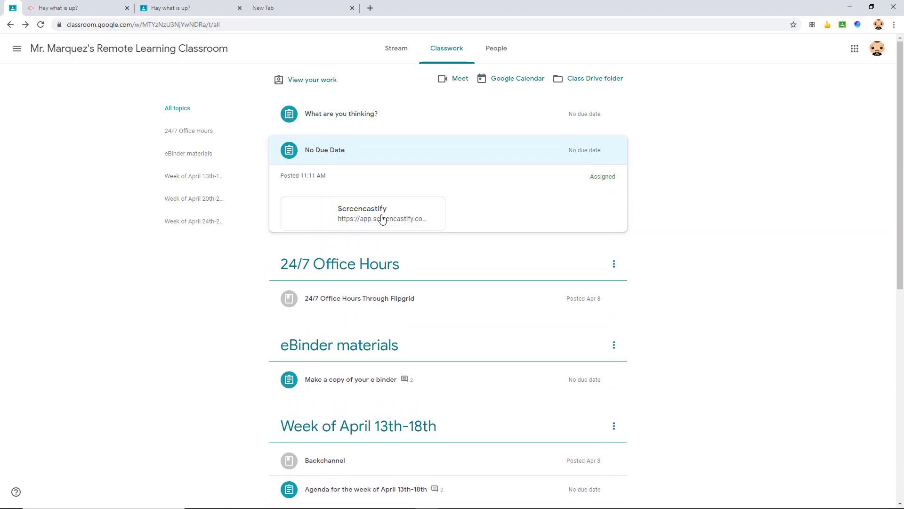
left_click(381, 217)
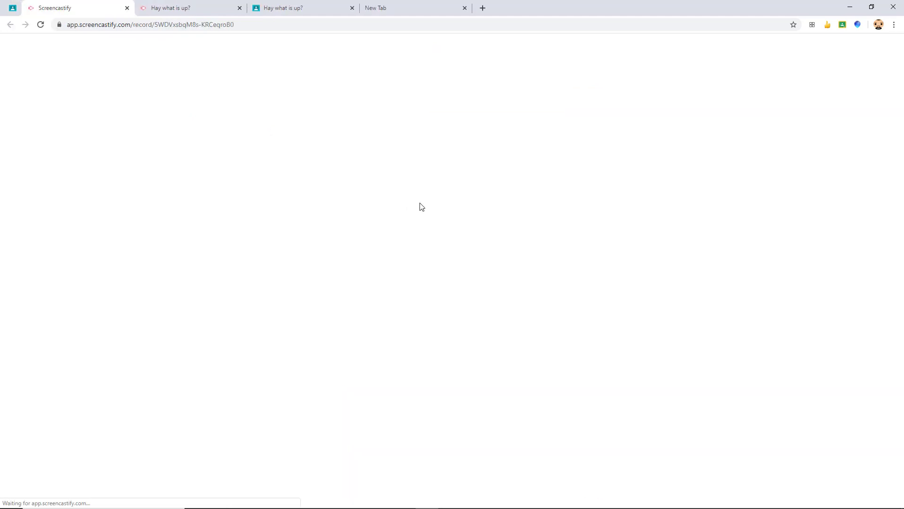
Start a Screencastify recording for "No Due Date" that shares the entire Screen 1, skipping the countdown
left_click(434, 174)
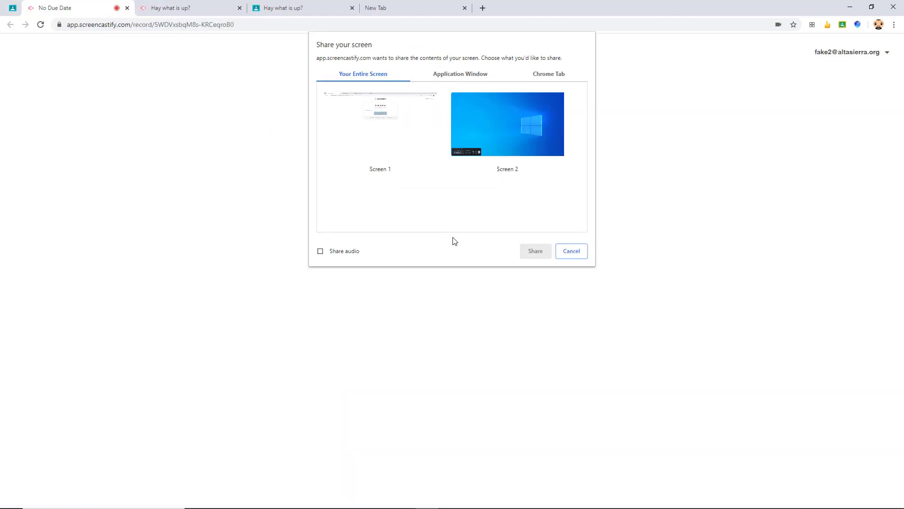
left_click(411, 145)
left_click(526, 253)
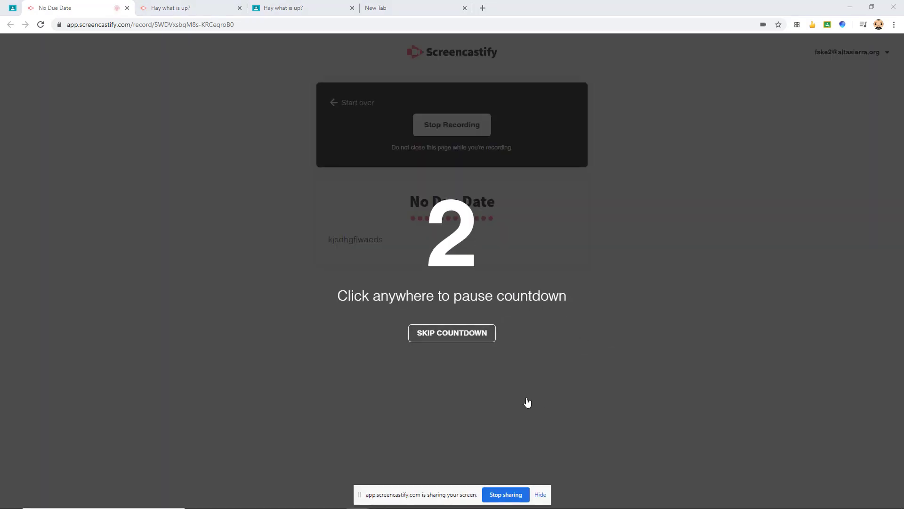
left_click(477, 334)
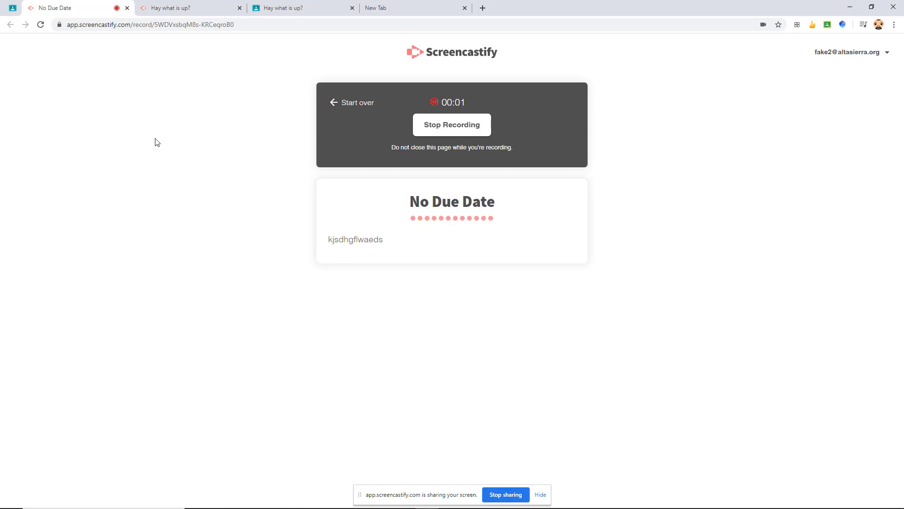
Record the Classwork page with the screen-sharing notice hidden, and submit the video from the "No Due Date" recording page
left_click(12, 8)
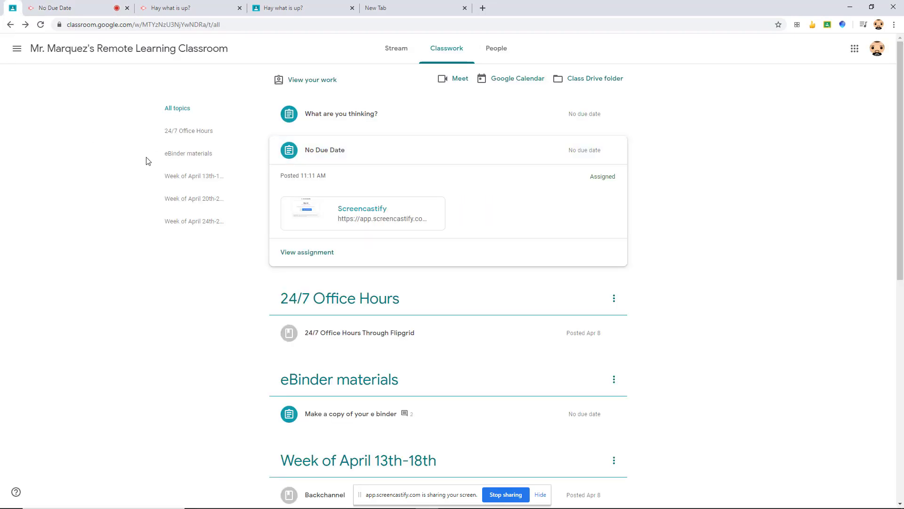
left_click(541, 494)
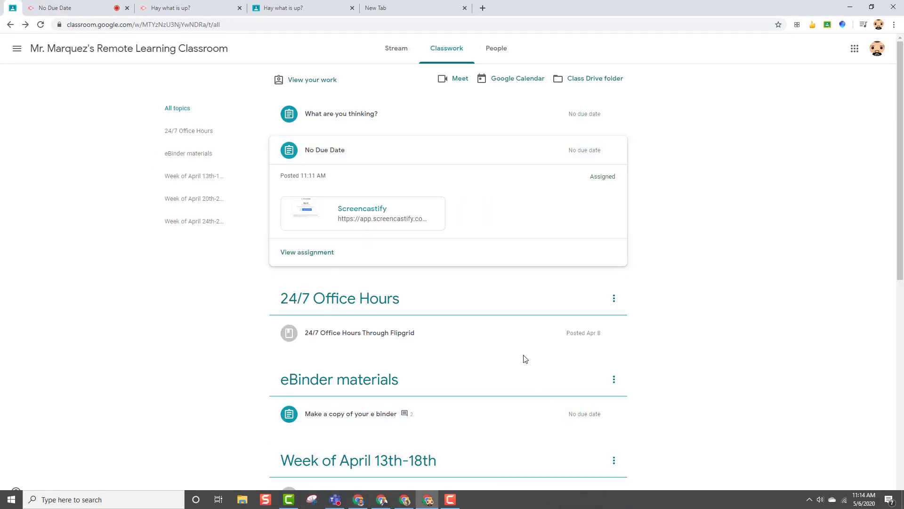
left_click(109, 8)
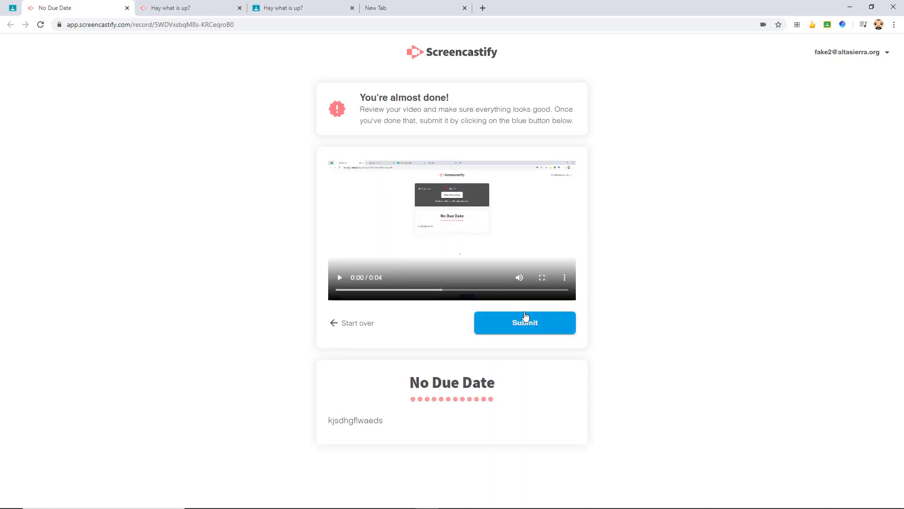
left_click(493, 323)
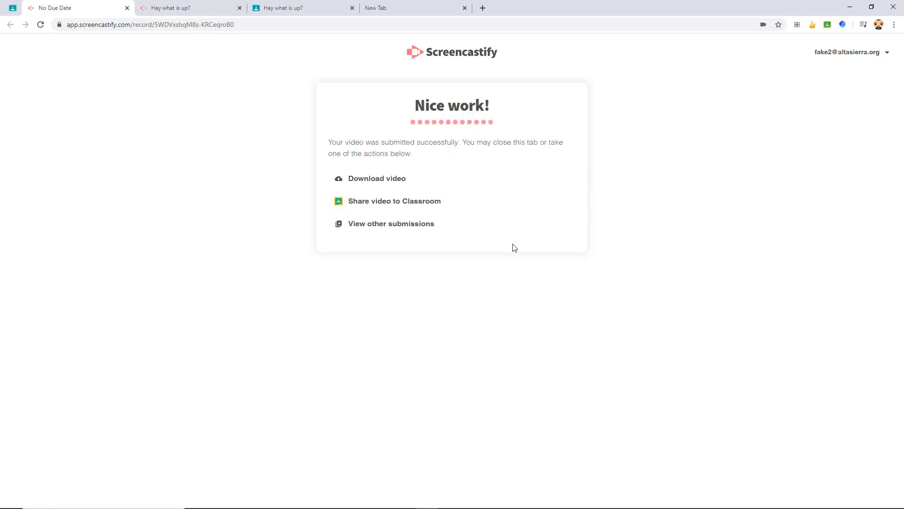
Try sharing the submitted video to the Remote Learning class in Classroom and check the available assignments
left_click(391, 202)
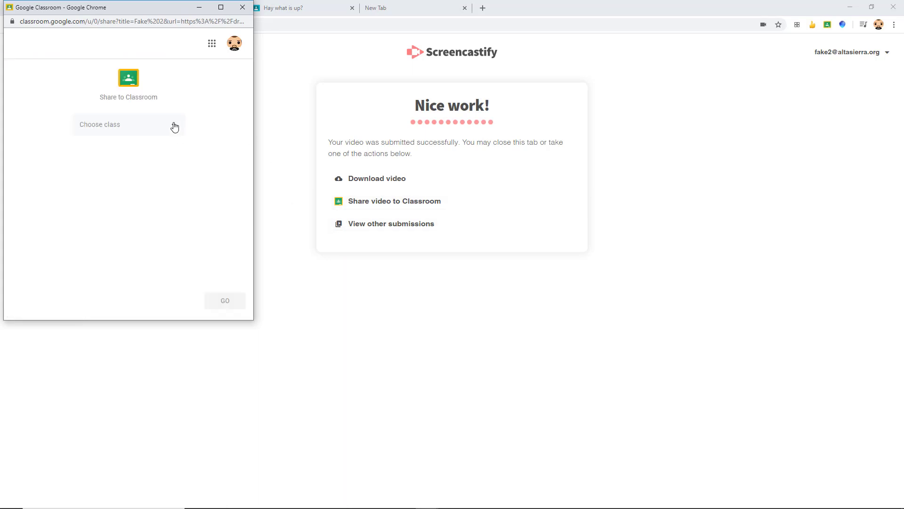
left_click(174, 126)
left_click(165, 179)
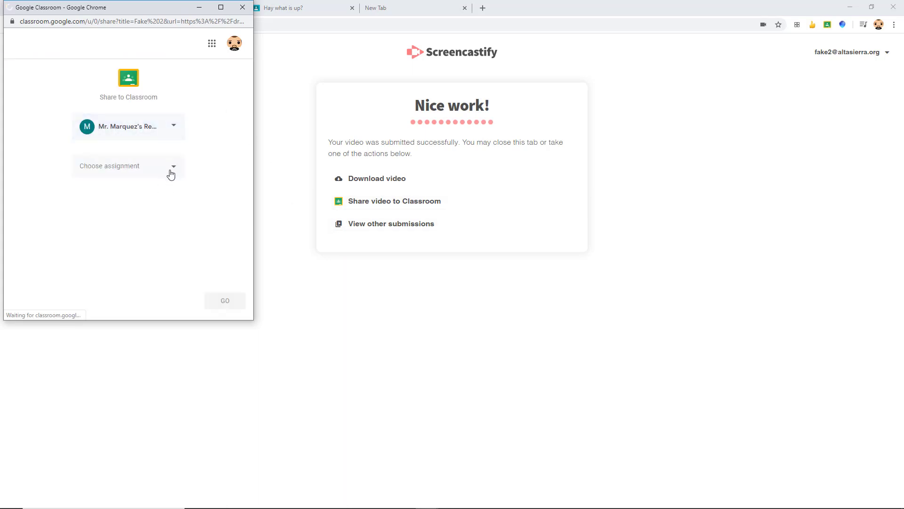
left_click(171, 175)
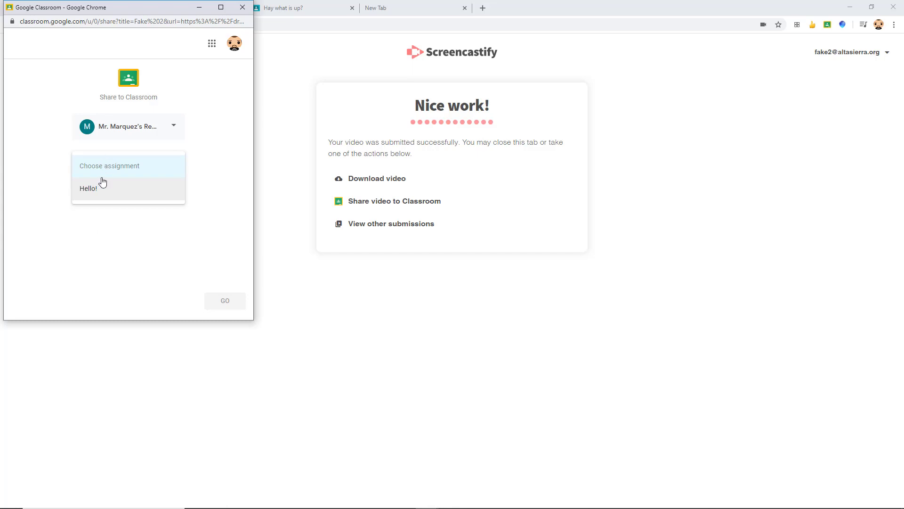
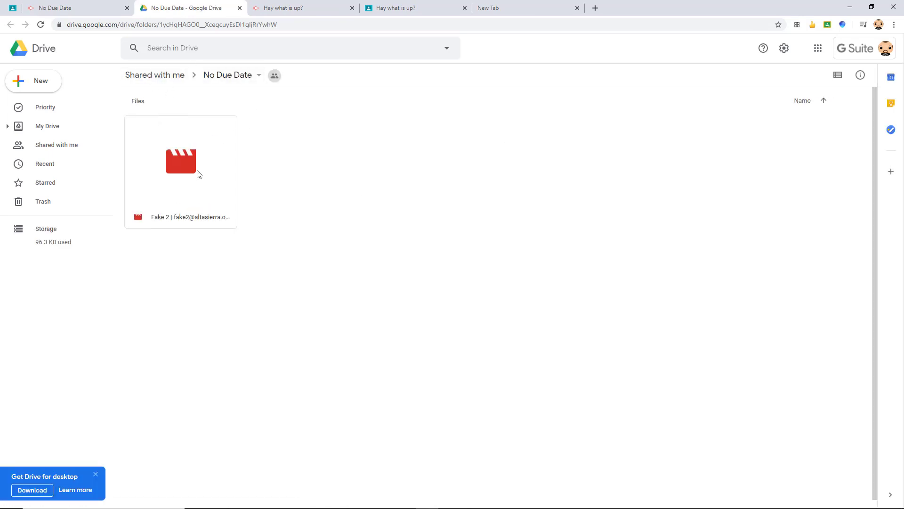
Open the sharing settings of the video in Drive's "No Due Date" folder, copy its link, and close them
left_click(190, 173)
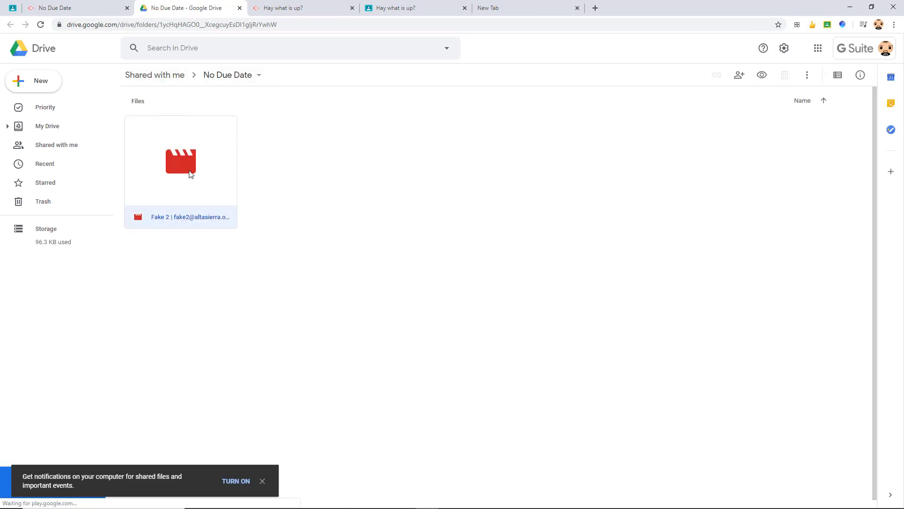
right_click(190, 173)
left_click(242, 223)
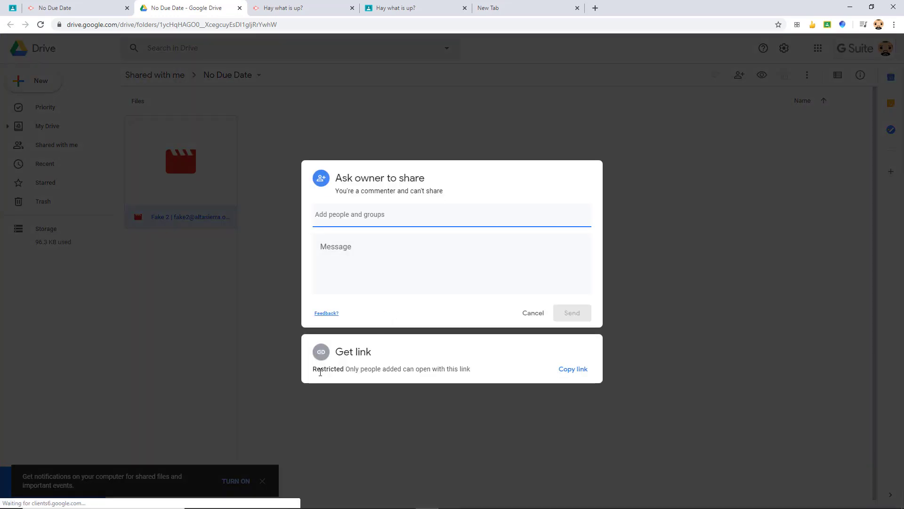
left_click(578, 368)
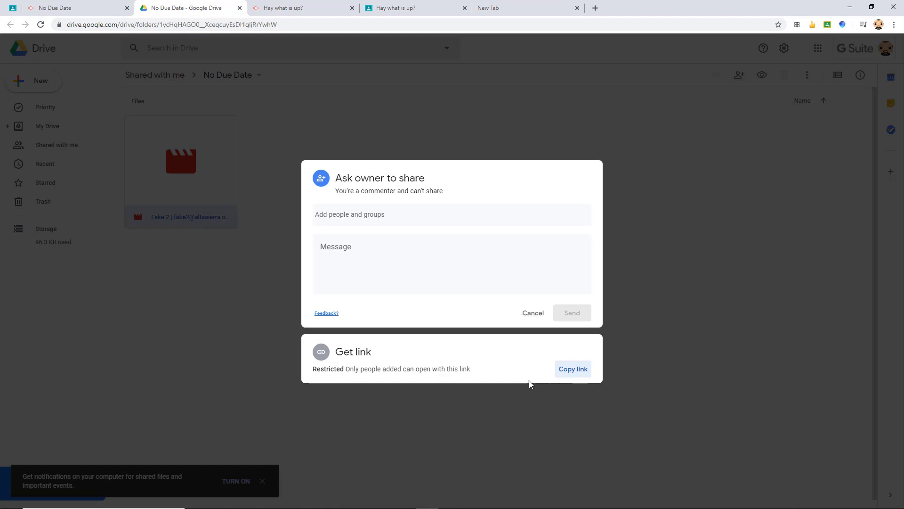
left_click(361, 357)
left_click_drag(387, 367, 471, 370)
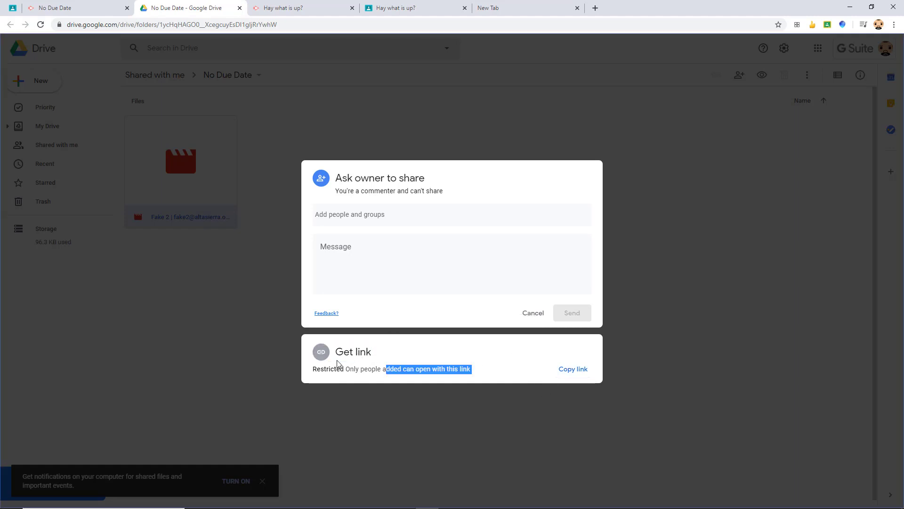
left_click(568, 266)
left_click(671, 234)
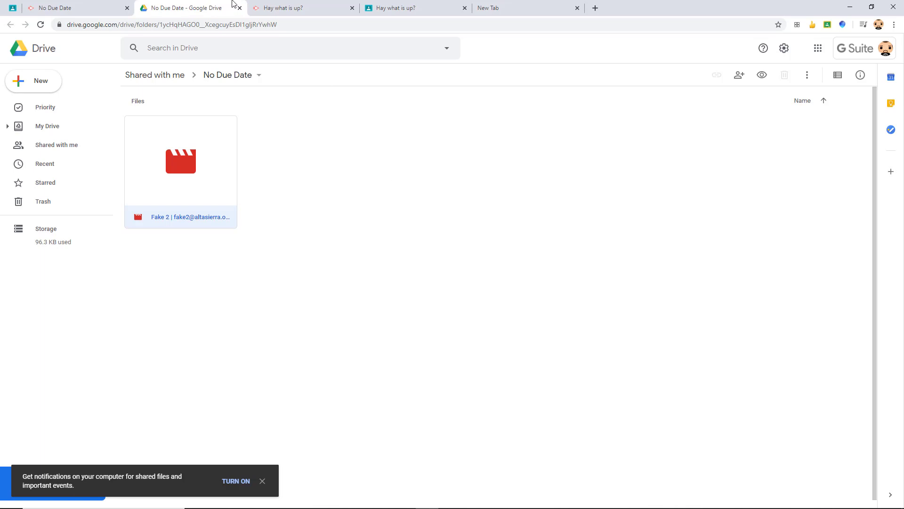
Return to the "No Due Date" submission confirmation and switch to the teacher's Chrome window
left_click(85, 10)
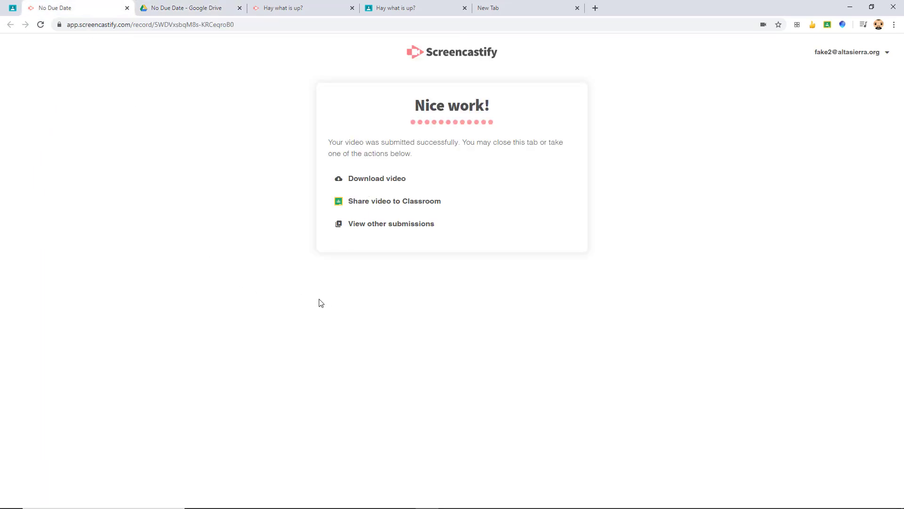
mouse_move(396, 501)
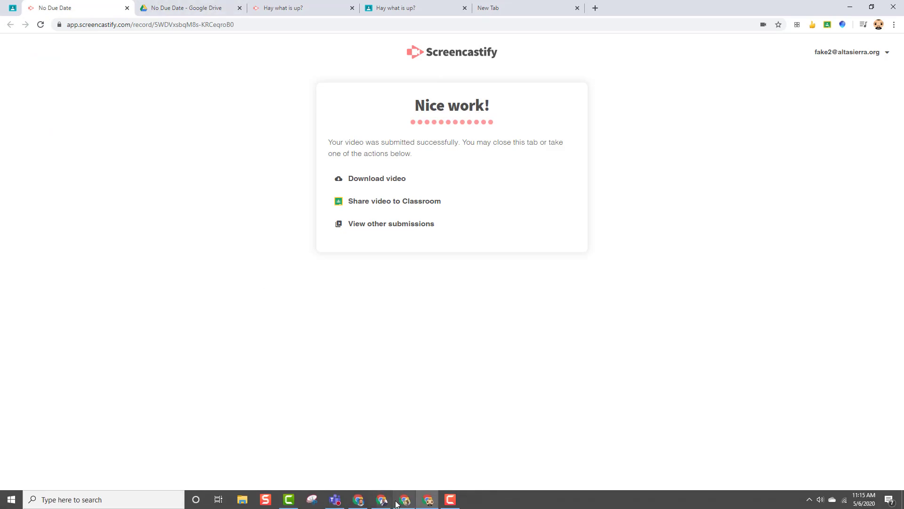
left_click(360, 502)
left_click(398, 502)
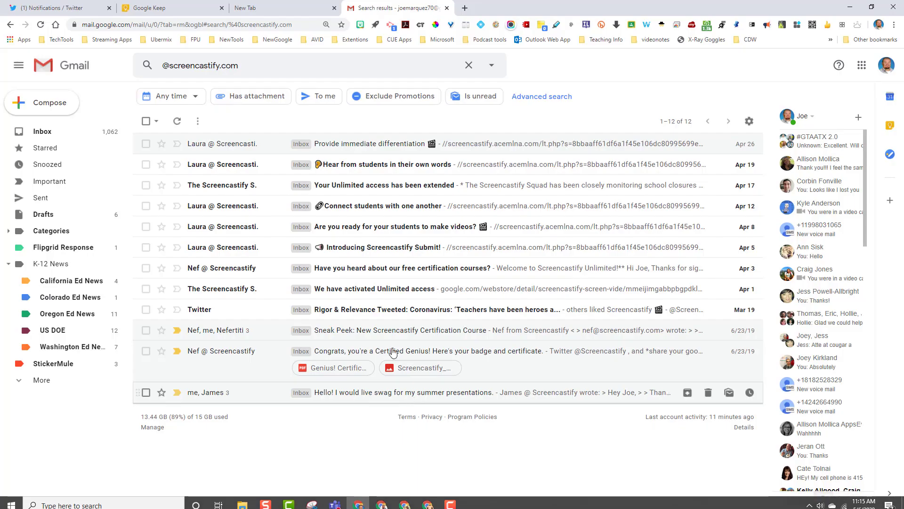
left_click(399, 502)
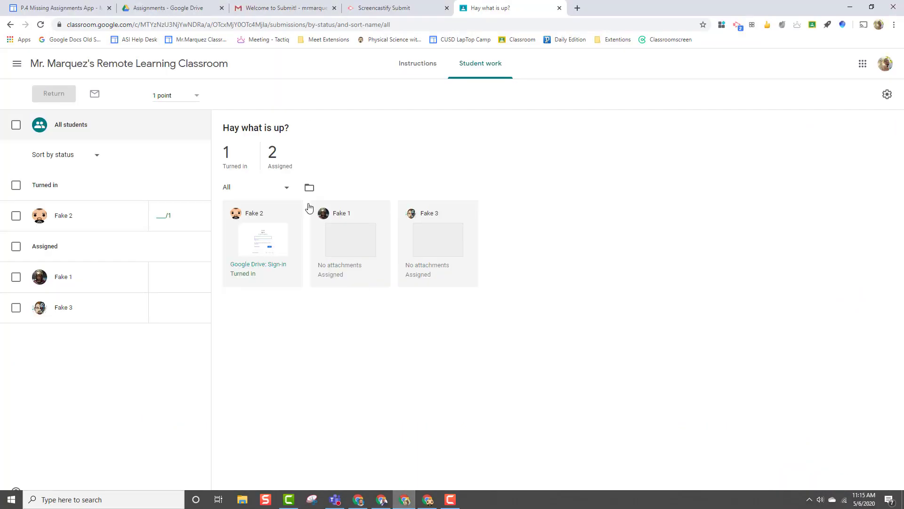
View the assignments list in Screencastify Submit, and open the new assignment form and cancel it
left_click(378, 10)
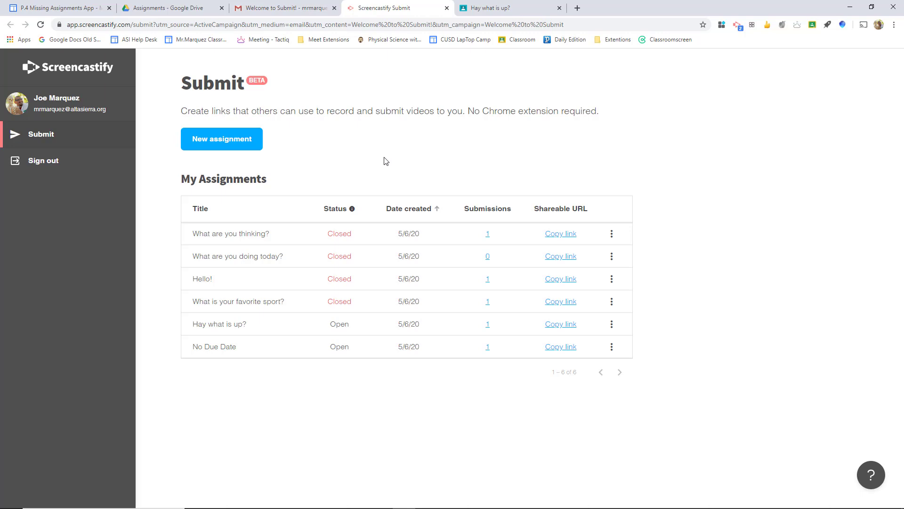
left_click(237, 148)
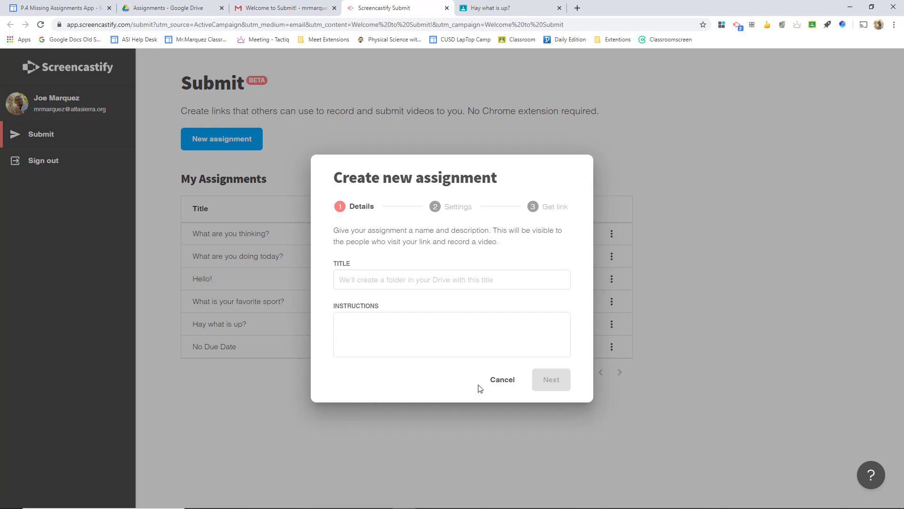
left_click(499, 379)
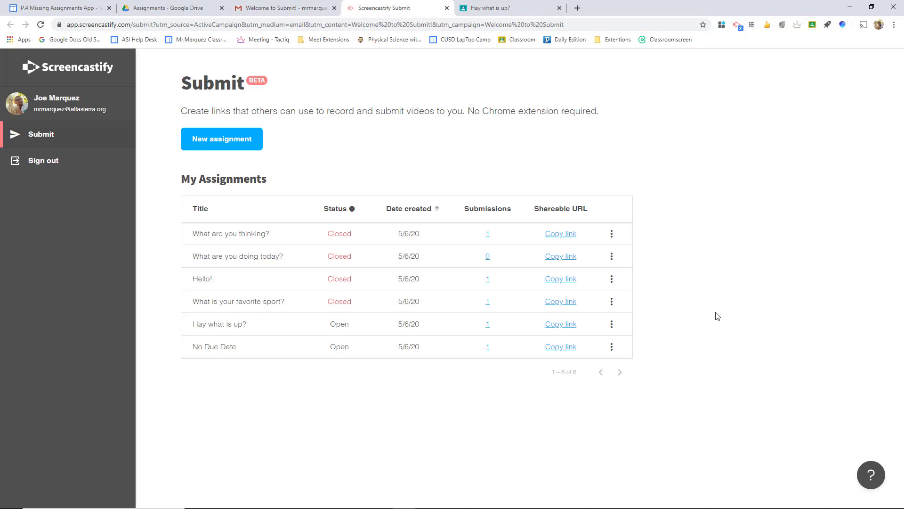
Examine the Screencastify Submit folder and its "Hay what is up?" subfolder in the teacher's Google Drive, and return to My Drive
left_click(187, 10)
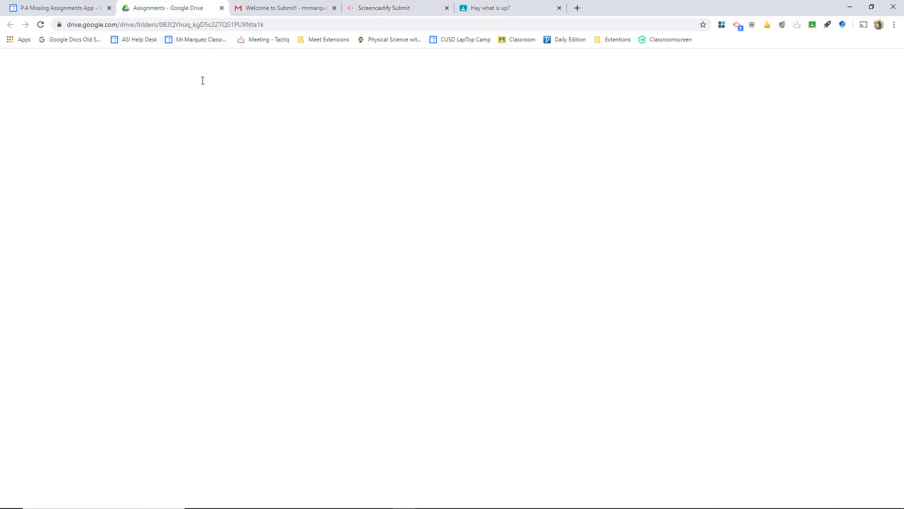
left_click(142, 91)
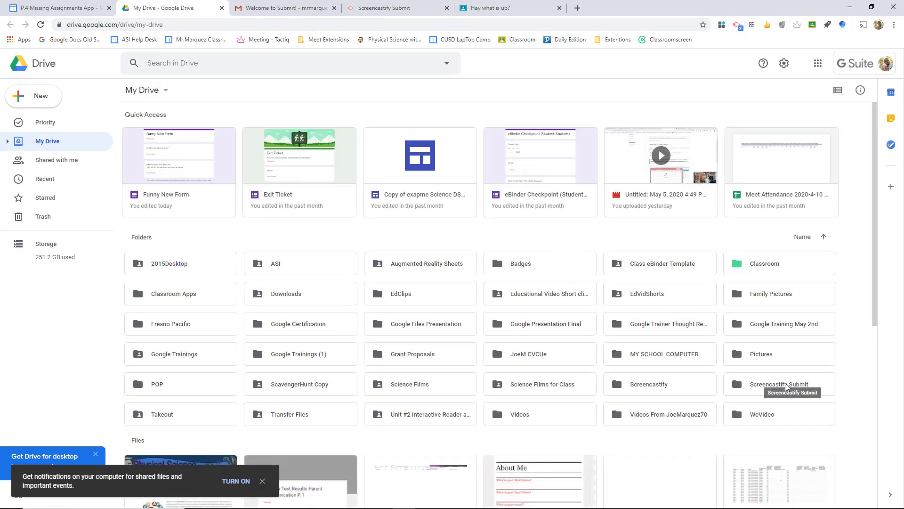
double_click(786, 386)
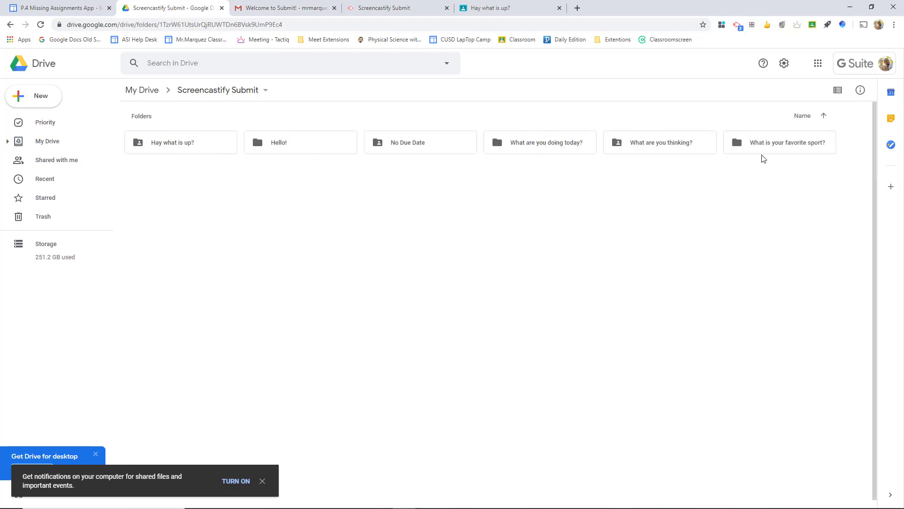
left_click(179, 146)
double_click(178, 146)
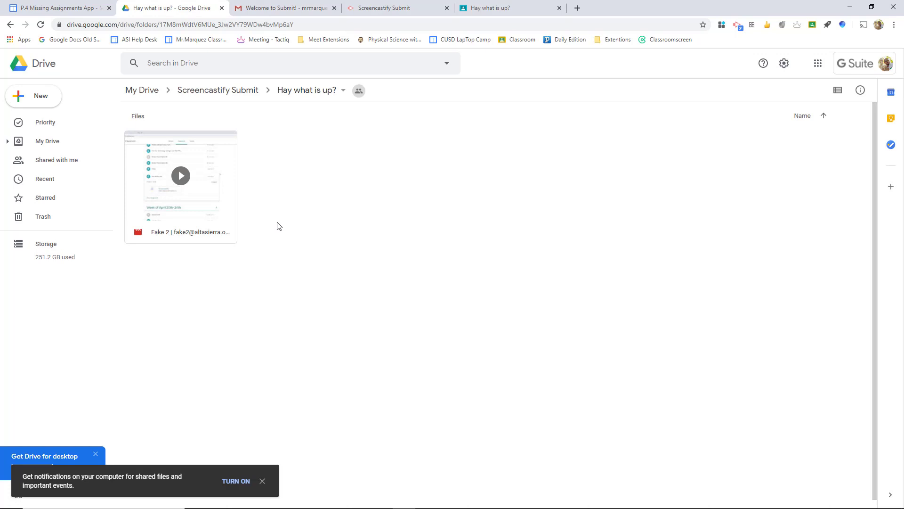
left_click(189, 91)
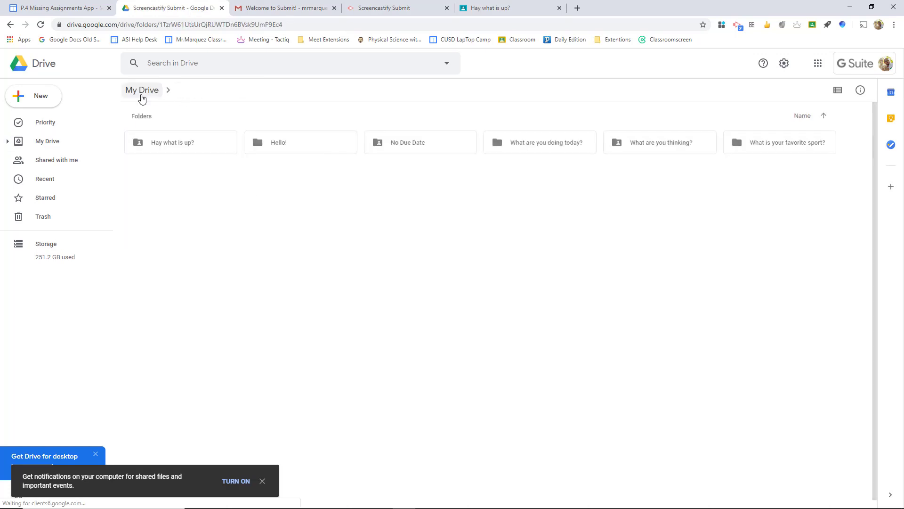
left_click(142, 92)
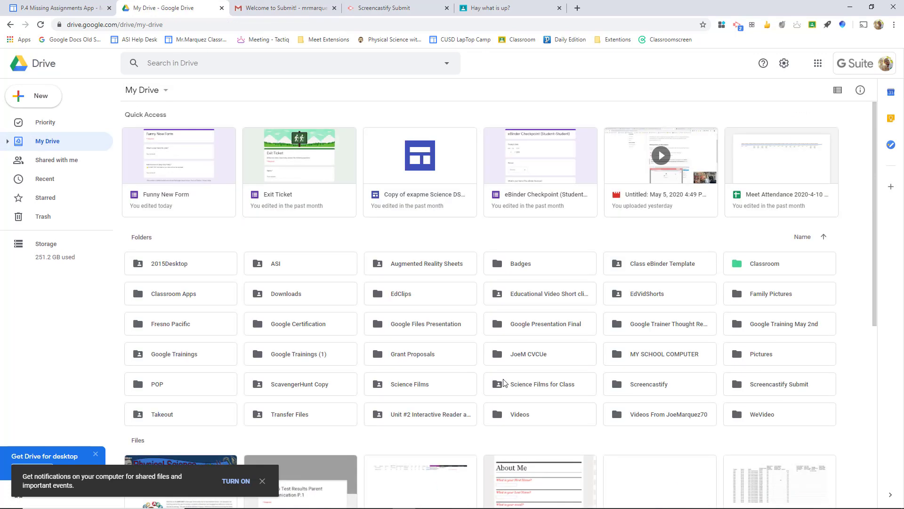